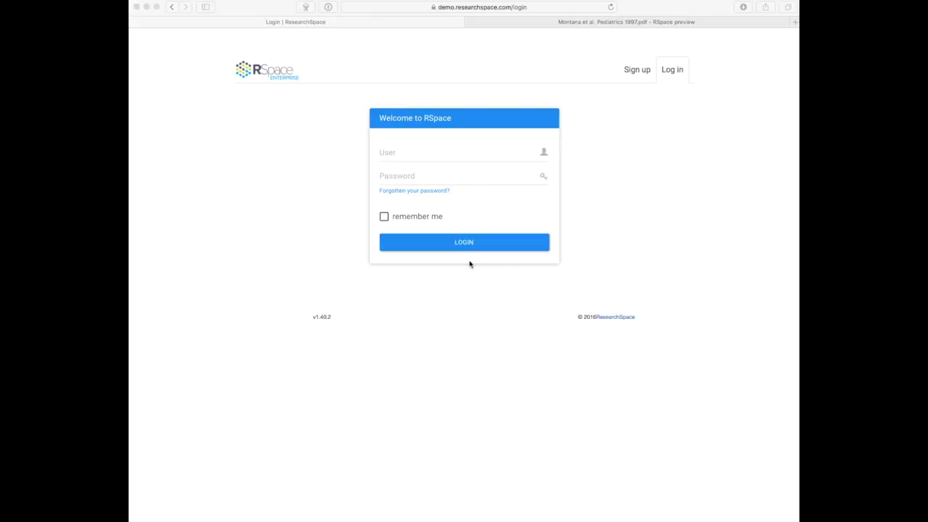
Log in to the demo server by entering the account's username and password.
{"action": "left_click", "coordinate": [426, 150]}
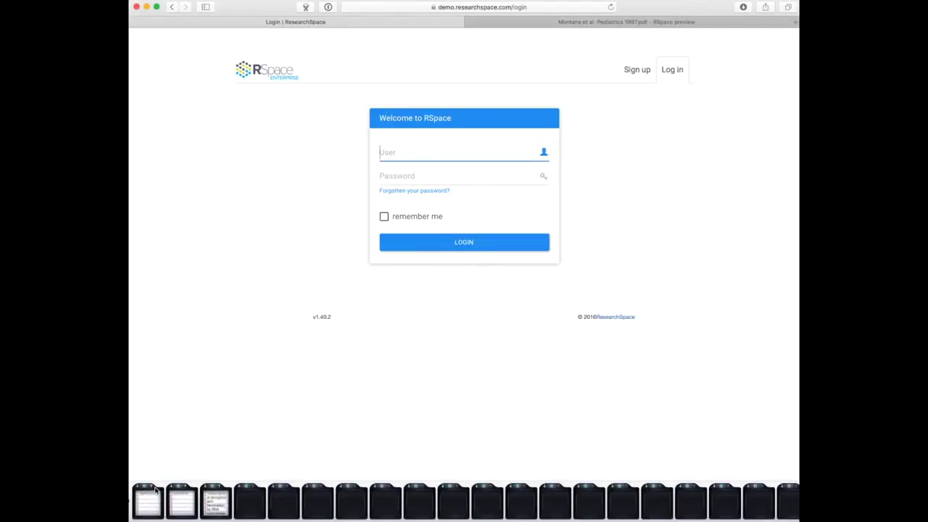
{"action": "left_click", "coordinate": [152, 489]}
{"action": "left_click", "coordinate": [544, 176]}
{"action": "mouse_move", "coordinate": [190, 520]}
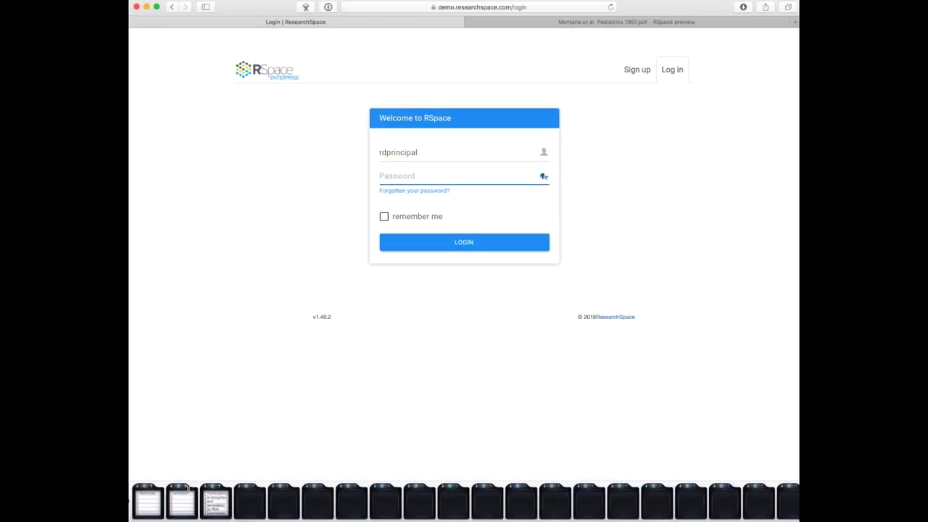
{"action": "left_click", "coordinate": [187, 490]}
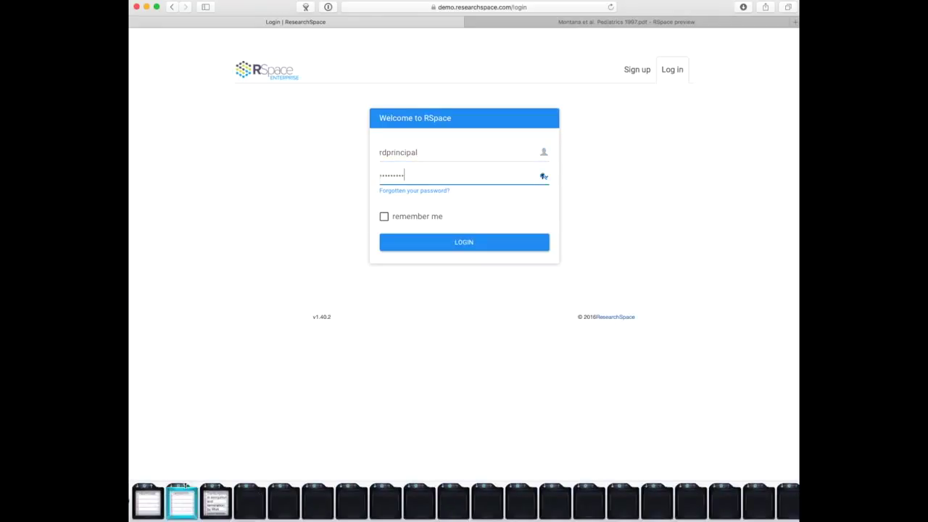
{"action": "left_click", "coordinate": [461, 252]}
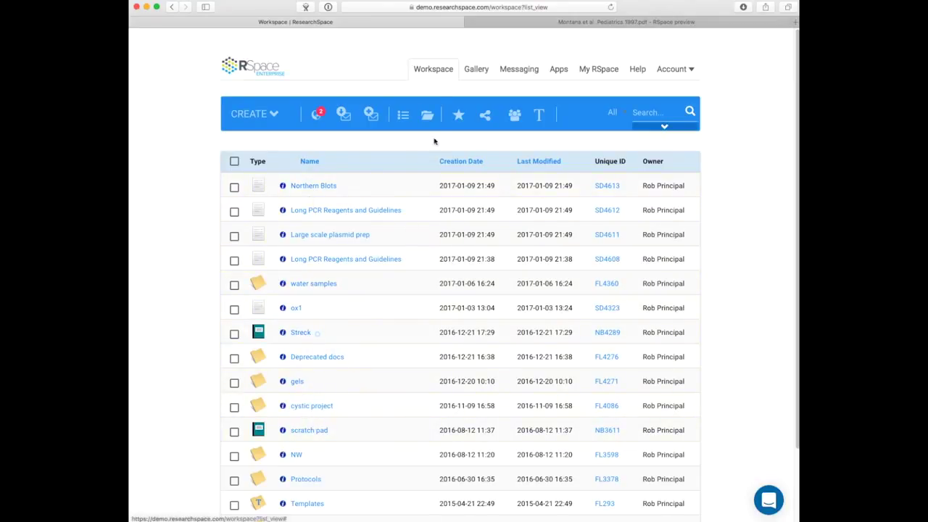
Browse the workspace as a tree, open a file from the Gallery's Images folder, and return to the workspace list.
{"action": "mouse_move", "coordinate": [403, 114]}
{"action": "left_click", "coordinate": [403, 150]}
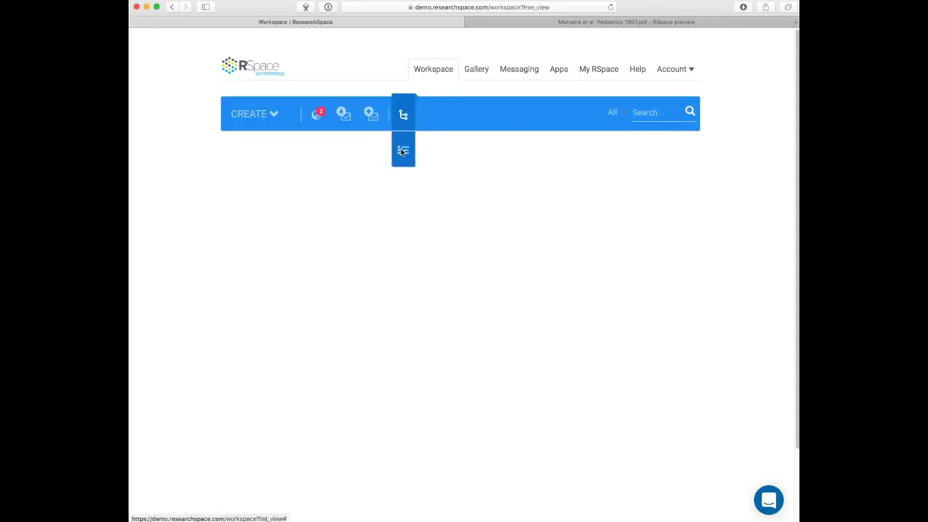
{"action": "left_click", "coordinate": [269, 202]}
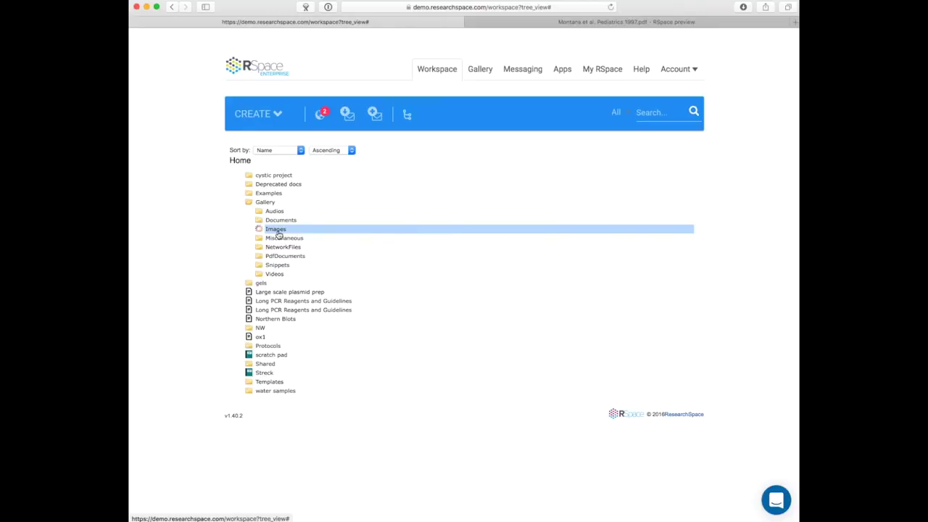
{"action": "left_click", "coordinate": [300, 294]}
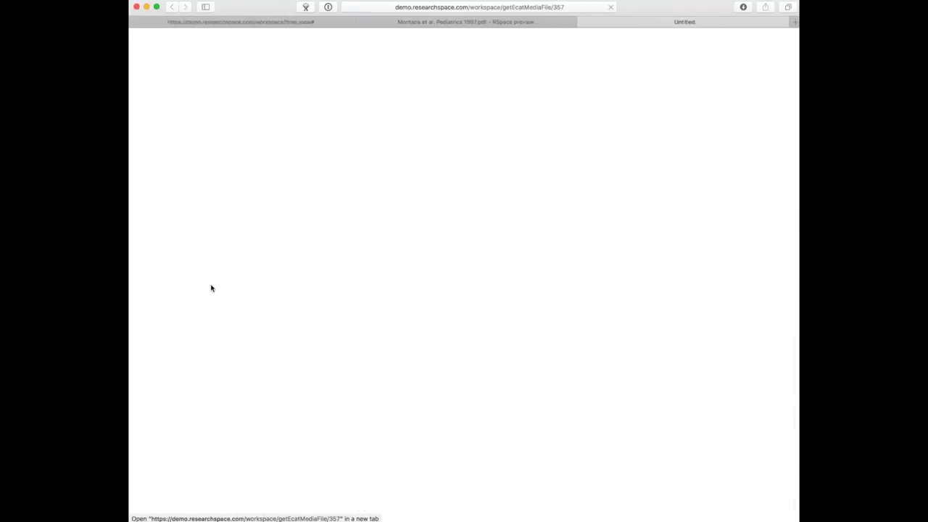
{"action": "left_click", "coordinate": [438, 74]}
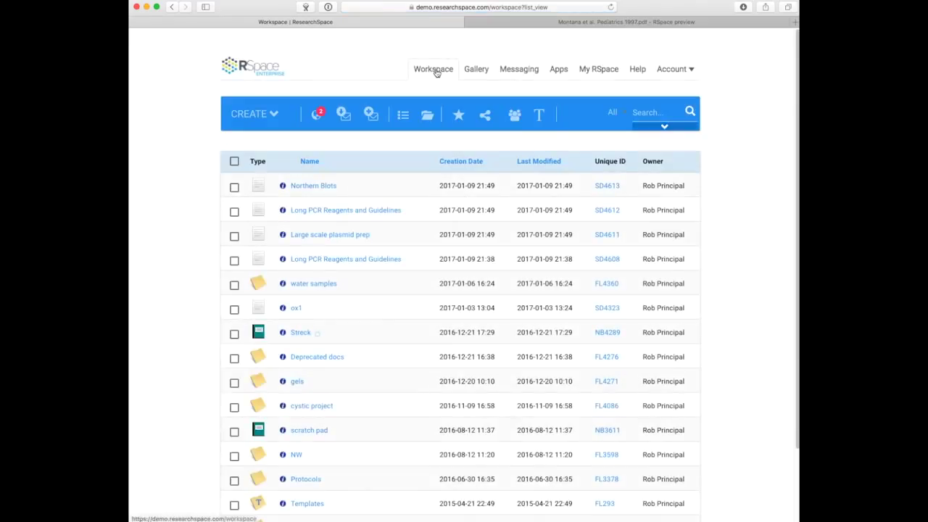
Check the link options for the unique ID of the Large scale plasmid prep document, and dismiss them.
{"action": "mouse_move", "coordinate": [404, 116]}
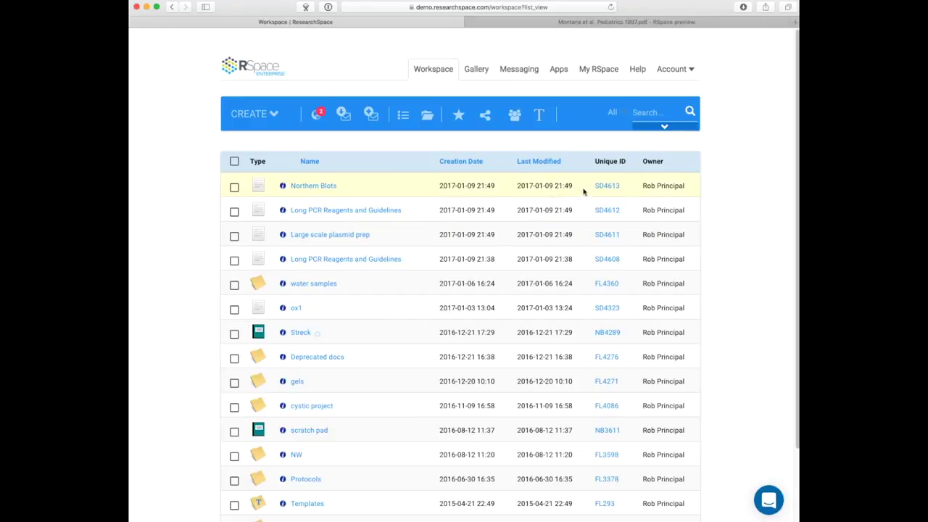
{"action": "right_click", "coordinate": [608, 238]}
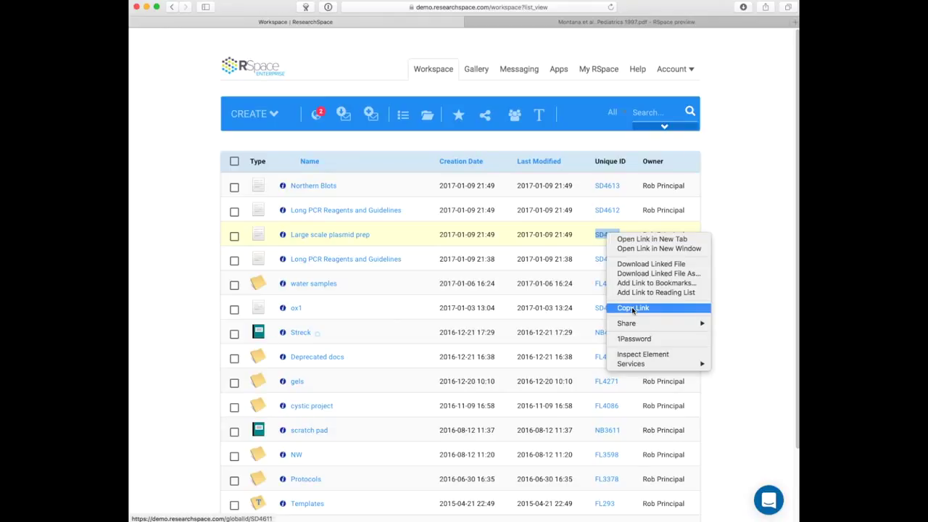
{"action": "left_click", "coordinate": [745, 290]}
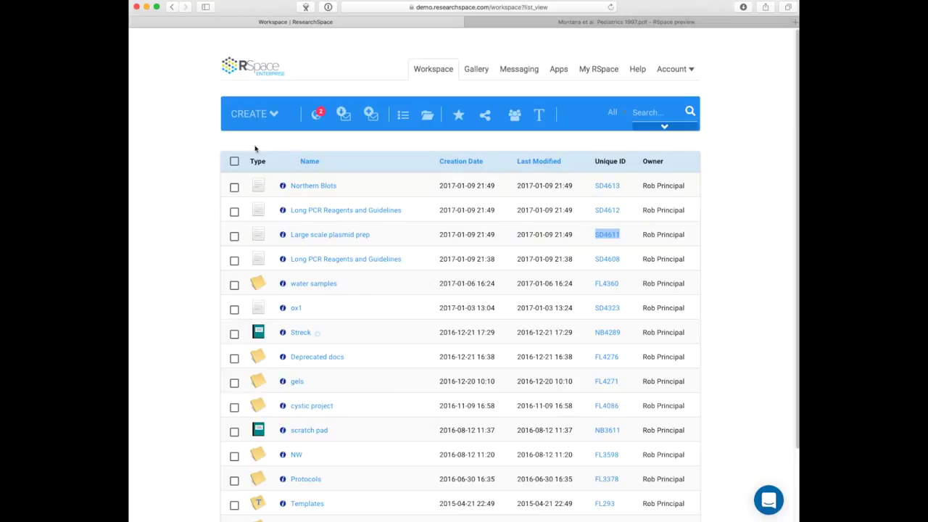
Examine the actions offered for all workspace entries and for a single Long PCR Reagents and Guidelines document, and clear the selection.
{"action": "left_click", "coordinate": [235, 161]}
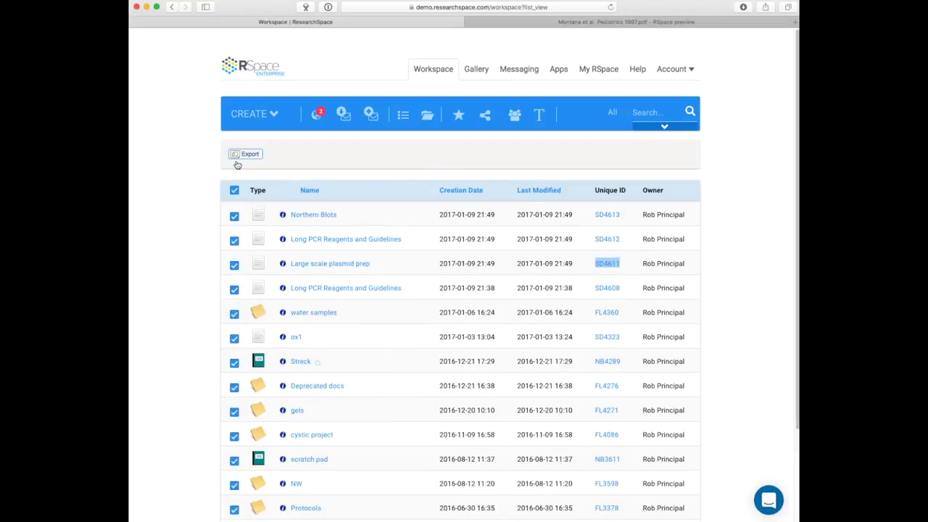
{"action": "left_click", "coordinate": [235, 192]}
{"action": "left_click", "coordinate": [235, 209]}
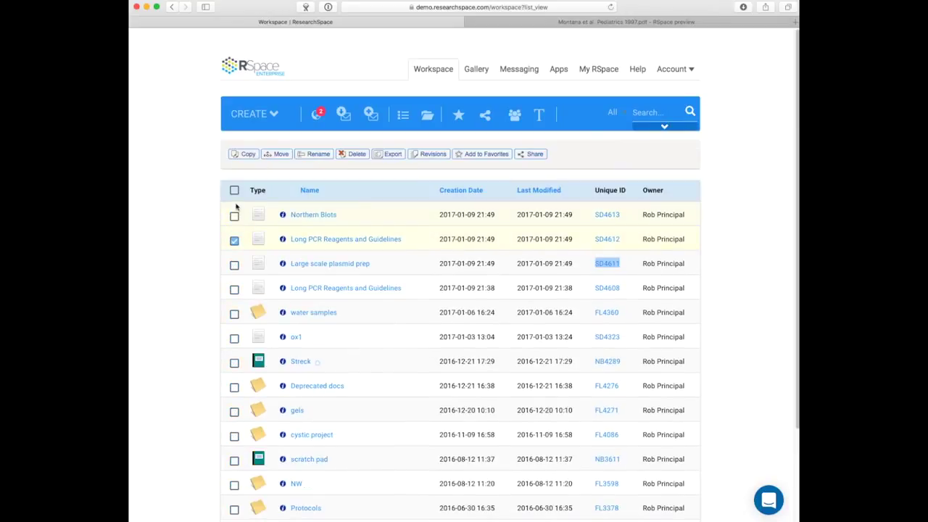
{"action": "left_click", "coordinate": [235, 192]}
{"action": "left_click", "coordinate": [235, 192]}
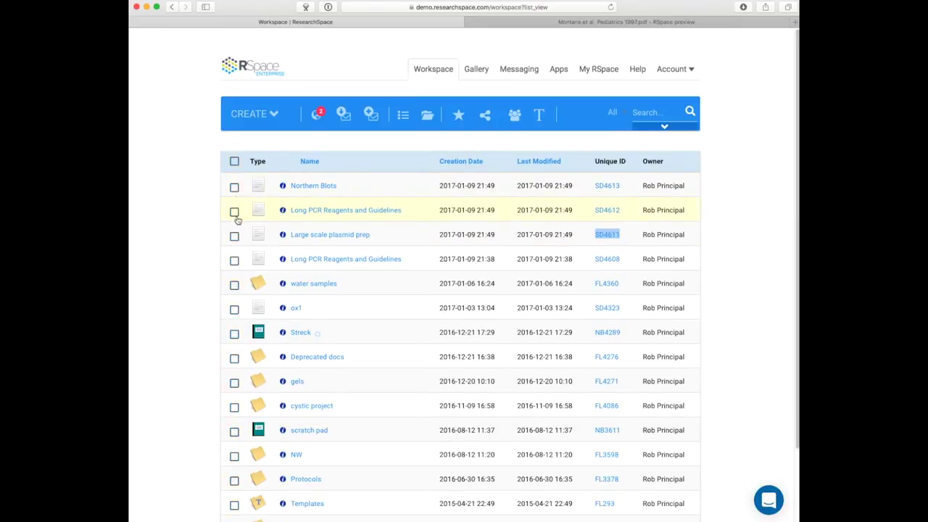
Compare the actions available for different entry types, including the Large scale plasmid prep document and water samples folder, leaving nothing selected.
{"action": "left_click", "coordinate": [235, 236]}
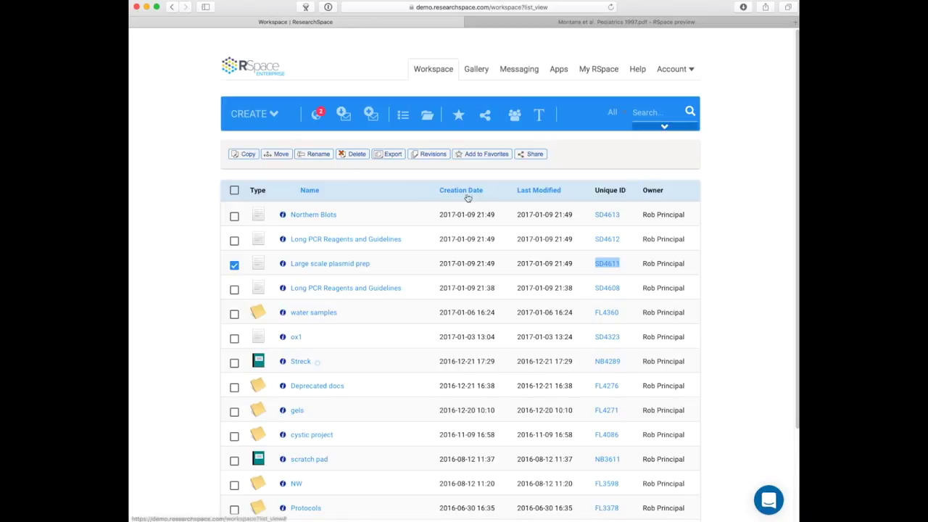
{"action": "left_click", "coordinate": [234, 265]}
{"action": "left_click", "coordinate": [235, 284]}
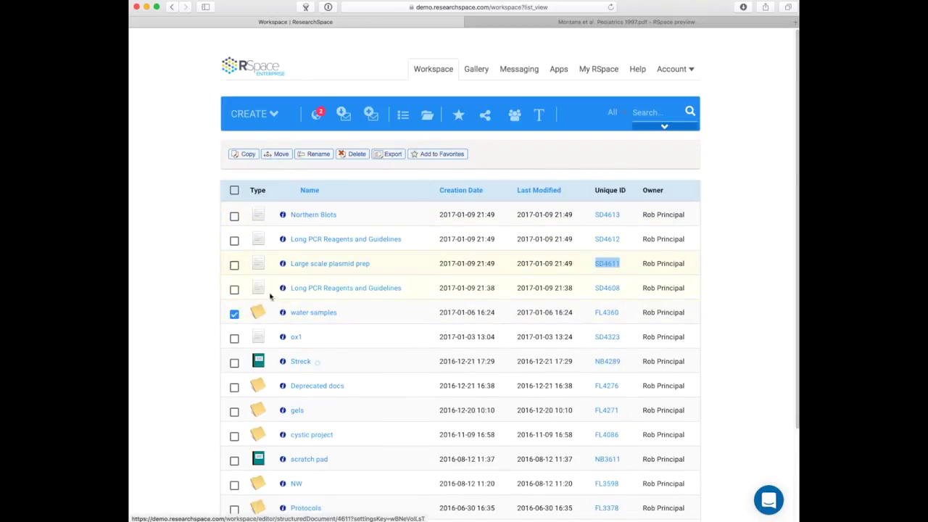
{"action": "left_click", "coordinate": [236, 318]}
{"action": "left_click", "coordinate": [237, 315]}
{"action": "left_click", "coordinate": [235, 333]}
{"action": "left_click", "coordinate": [234, 388]}
{"action": "left_click", "coordinate": [235, 388]}
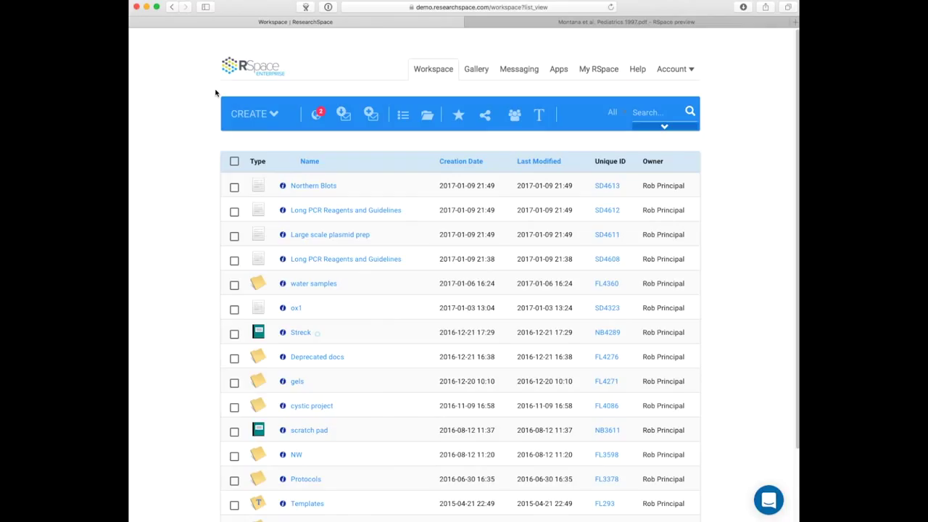
Import the Word files Tryptic peptide mapping.doc and Worm genomic Southern blots.doc from Server Demo Resources' Protocols_doc folder as new documents.
{"action": "left_click", "coordinate": [258, 116]}
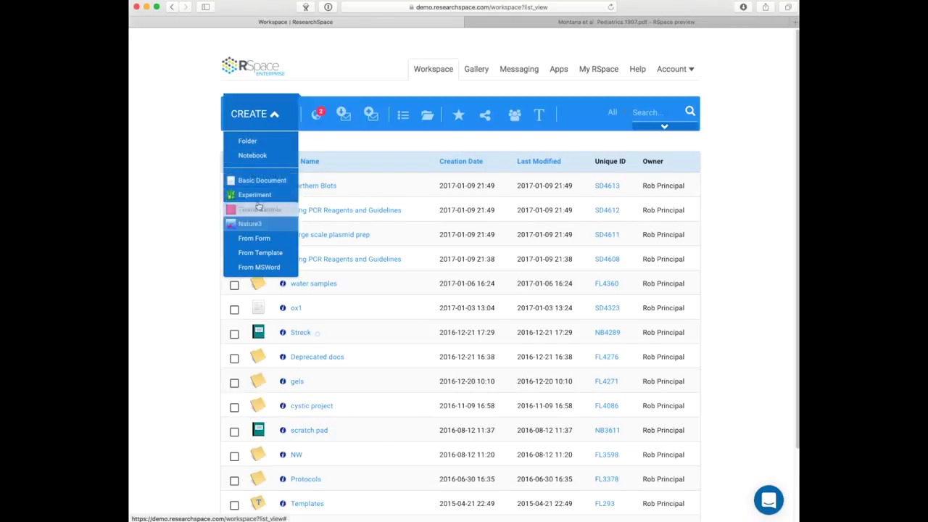
{"action": "left_click", "coordinate": [256, 267]}
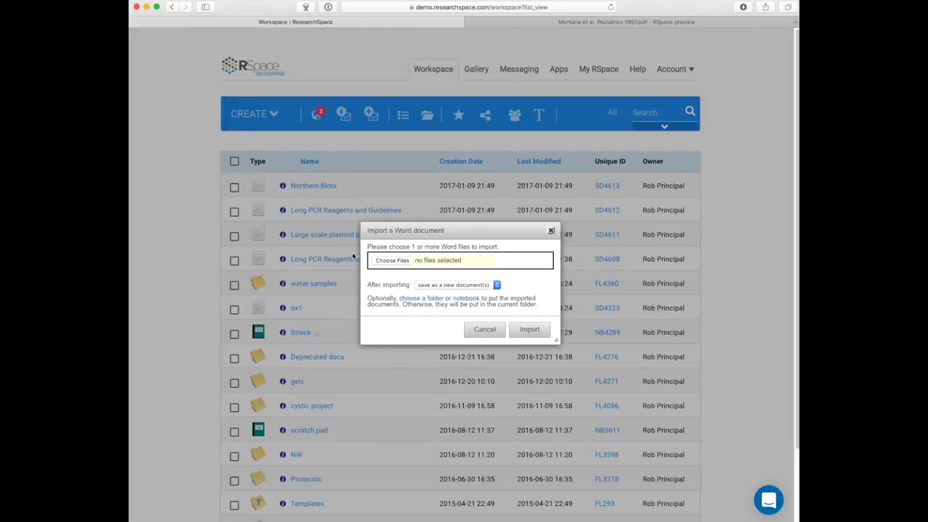
{"action": "left_click", "coordinate": [401, 262]}
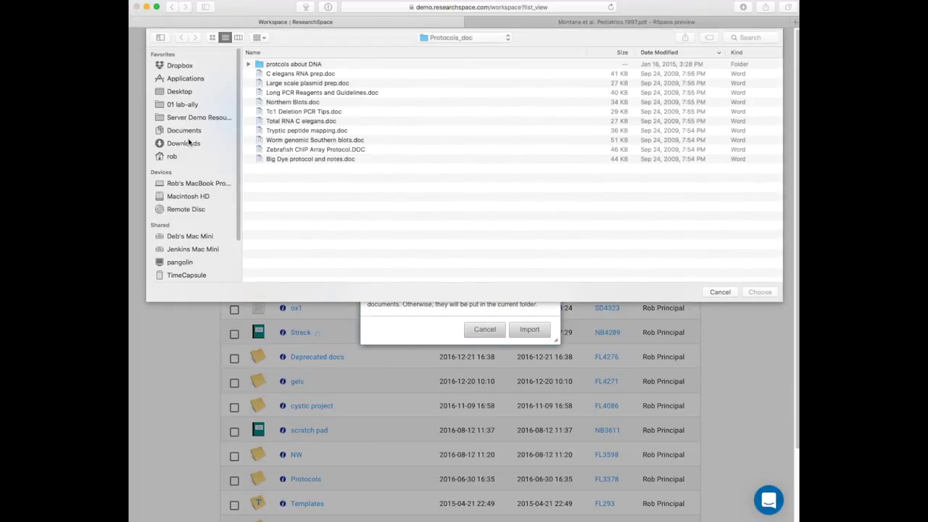
{"action": "left_click", "coordinate": [188, 118]}
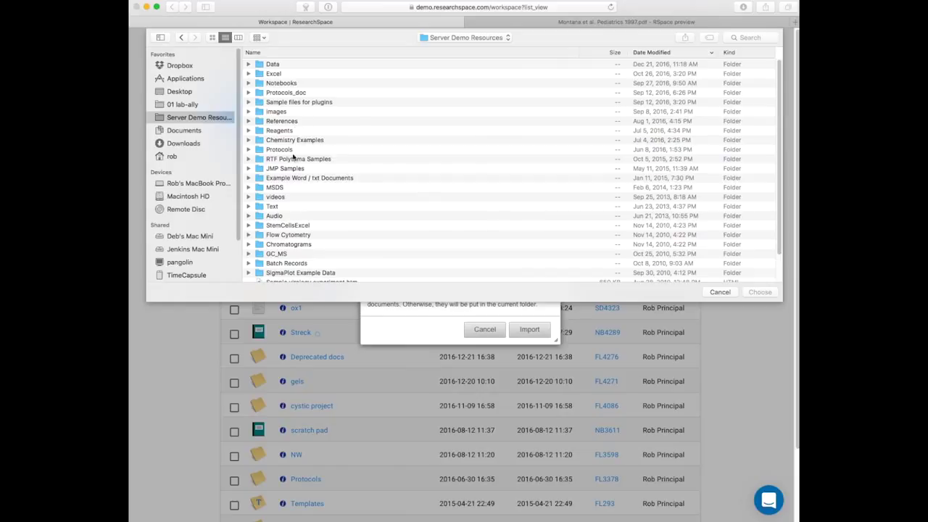
{"action": "scroll", "coordinate": [297, 227], "scroll_direction": "down", "scroll_amount": 1}
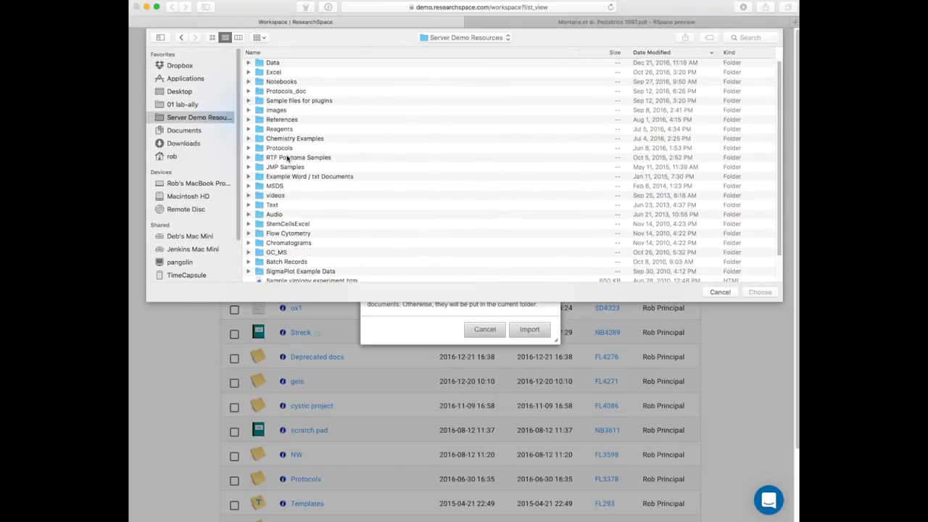
{"action": "scroll", "coordinate": [289, 156], "scroll_direction": "down", "scroll_amount": 1}
{"action": "double_click", "coordinate": [294, 92]}
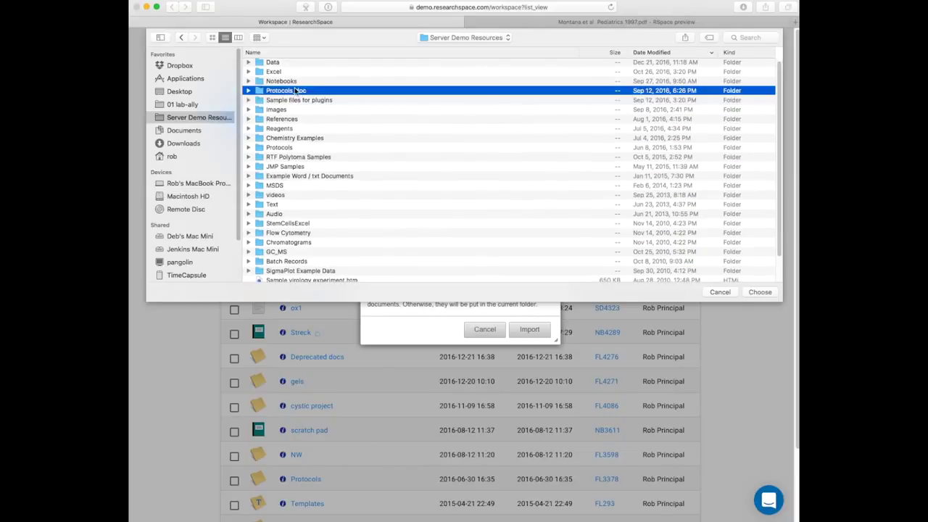
{"action": "left_click", "coordinate": [291, 131]}
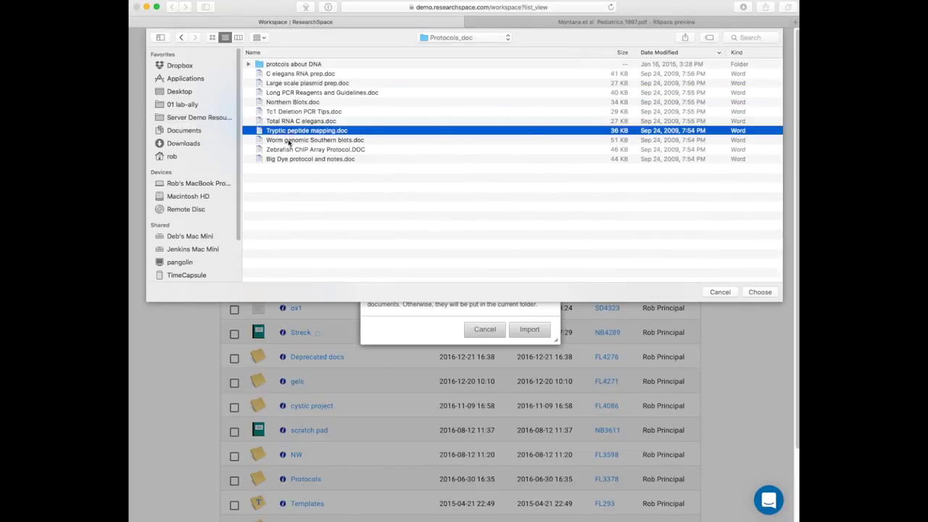
{"action": "left_click", "coordinate": [290, 140], "text": "shift"}
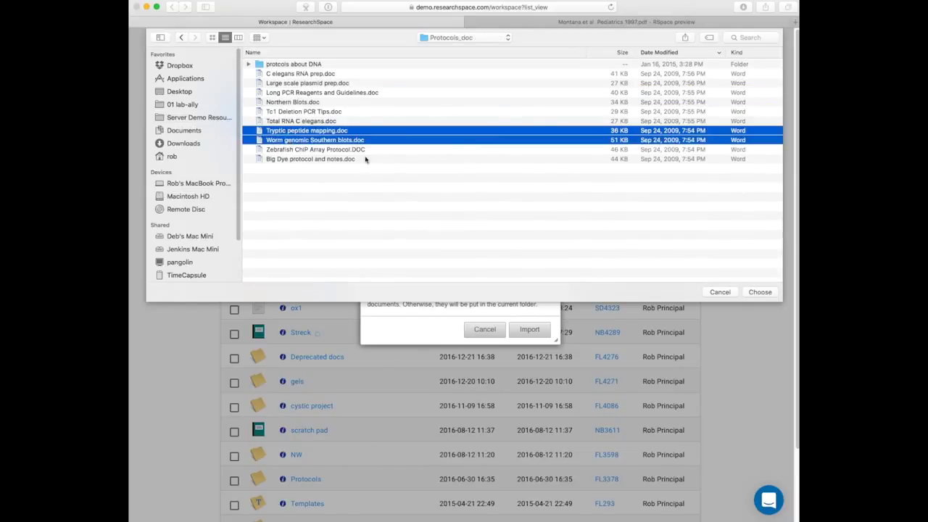
{"action": "left_click", "coordinate": [759, 294]}
{"action": "left_click", "coordinate": [538, 331]}
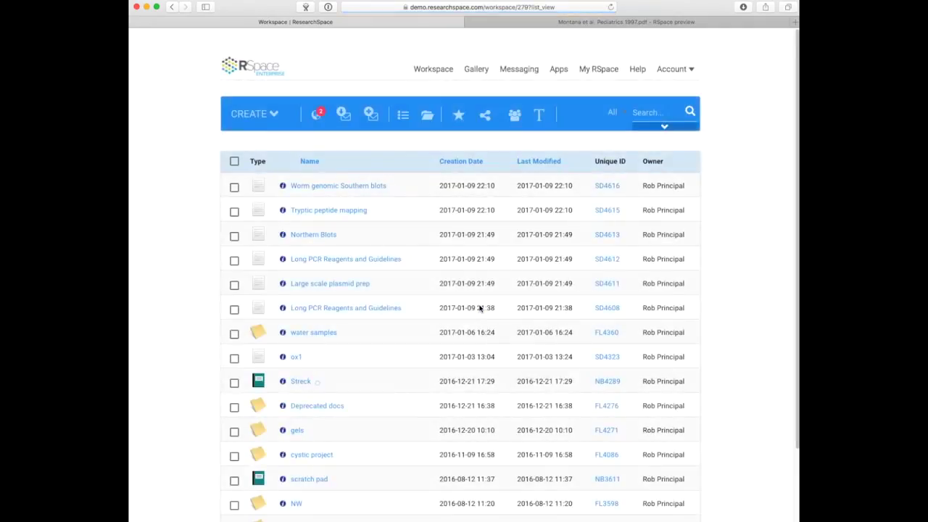
Examine the imported Worm genomic Southern blots document in viewing and editing mode, and close it.
{"action": "left_click", "coordinate": [331, 187]}
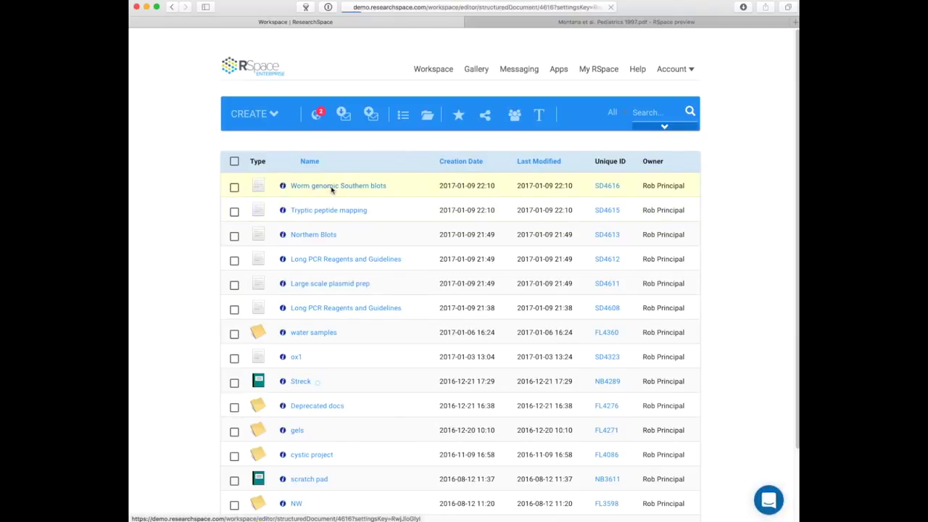
{"action": "scroll", "coordinate": [461, 308], "scroll_direction": "down", "scroll_amount": 3}
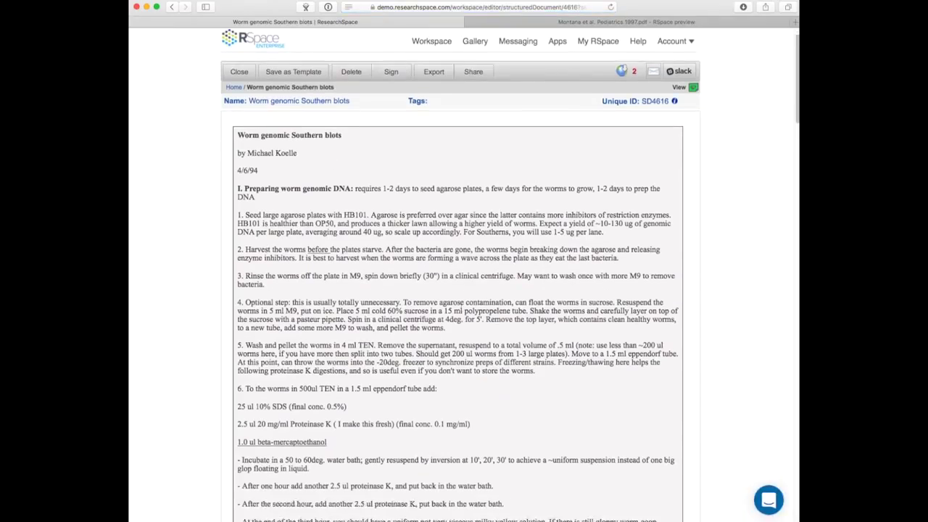
{"action": "scroll", "coordinate": [460, 308], "scroll_direction": "up", "scroll_amount": 2}
{"action": "left_click", "coordinate": [577, 422]}
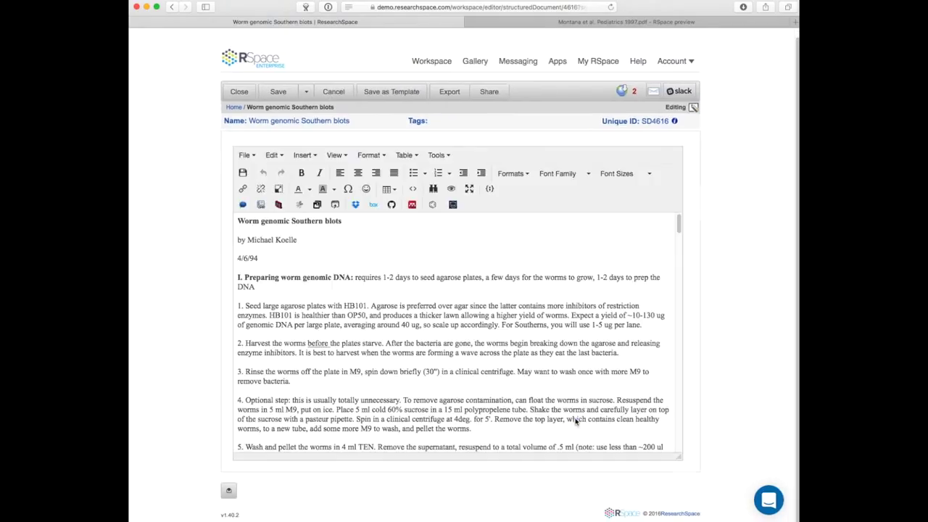
{"action": "scroll", "coordinate": [462, 313], "scroll_direction": "up", "scroll_amount": 1}
{"action": "scroll", "coordinate": [463, 313], "scroll_direction": "down", "scroll_amount": 5}
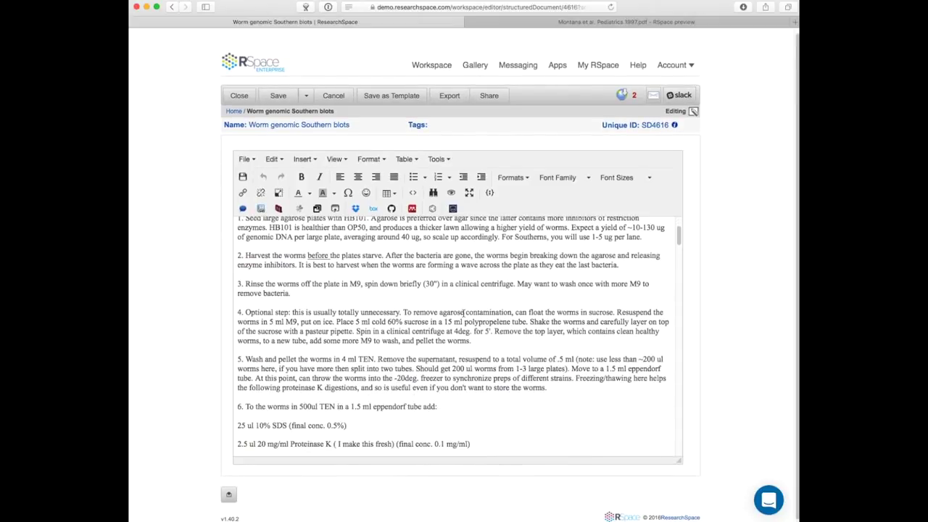
{"action": "scroll", "coordinate": [462, 313], "scroll_direction": "up", "scroll_amount": 5}
{"action": "scroll", "coordinate": [463, 313], "scroll_direction": "up", "scroll_amount": 1}
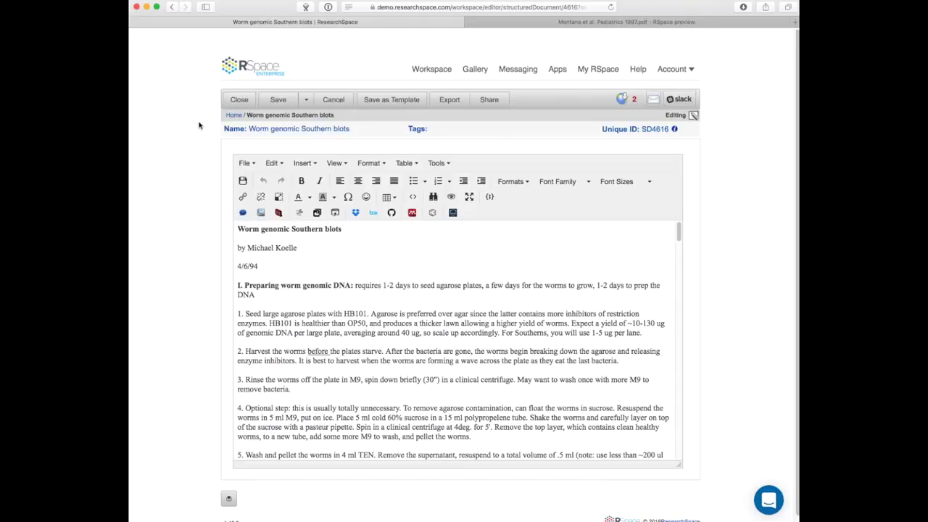
{"action": "left_click", "coordinate": [229, 105]}
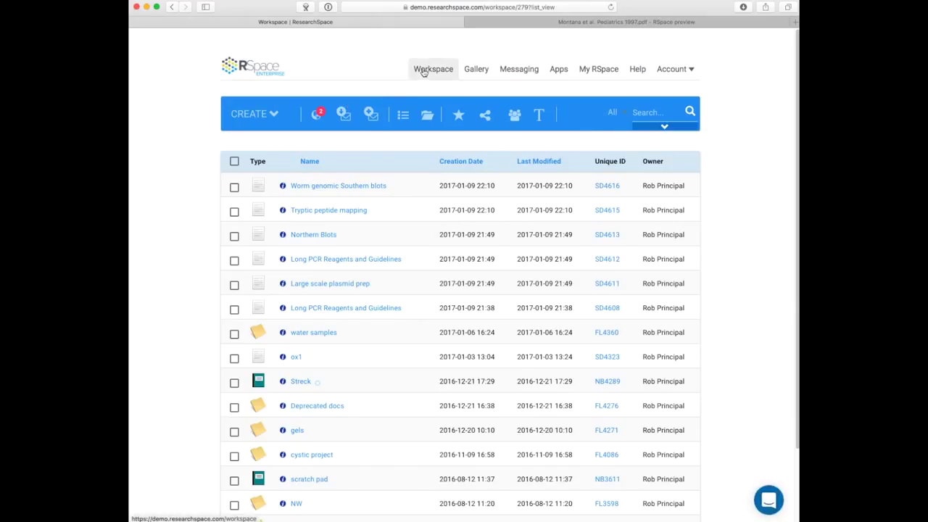
Upload the collaborator commitment form image from the local Server Demo Resources images folder into the Image Gallery.
{"action": "left_click", "coordinate": [476, 69]}
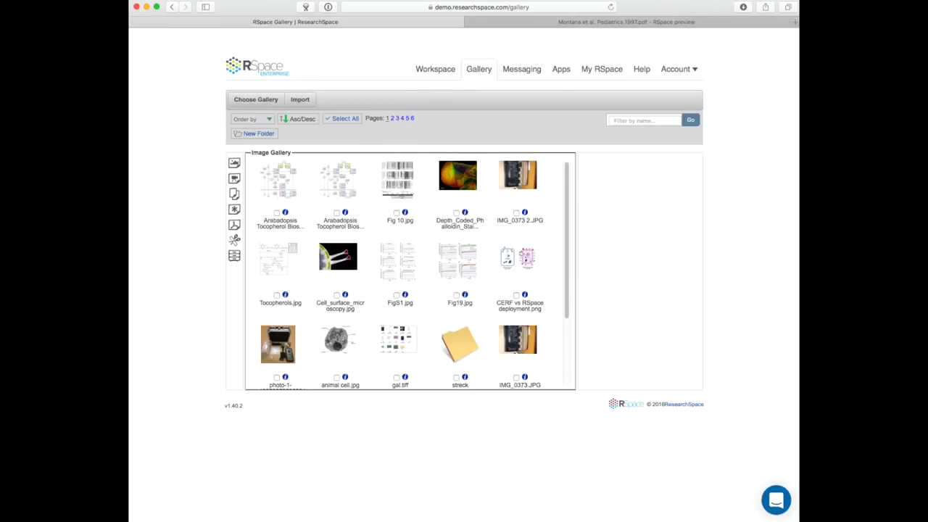
{"action": "key", "text": "super+Tab"}
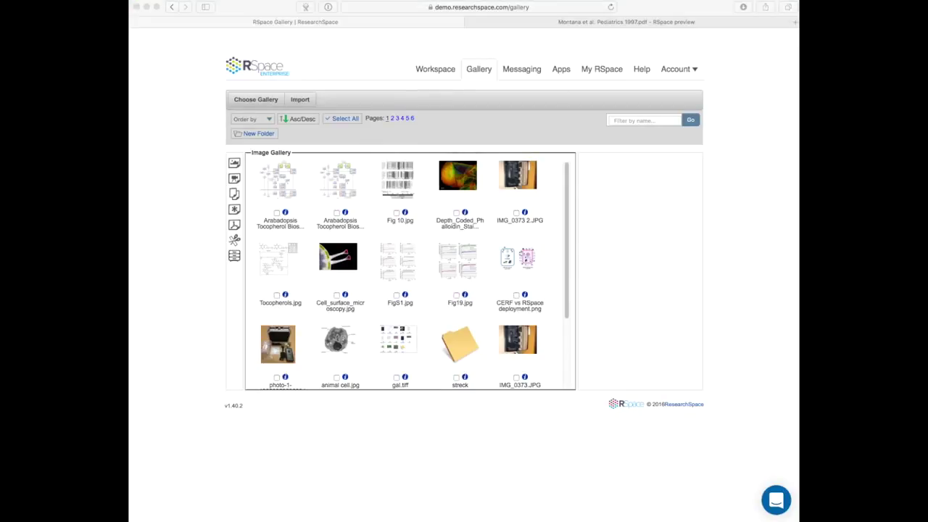
{"action": "left_click_drag", "start_coordinate": [798, 134], "coordinate": [701, 170]}
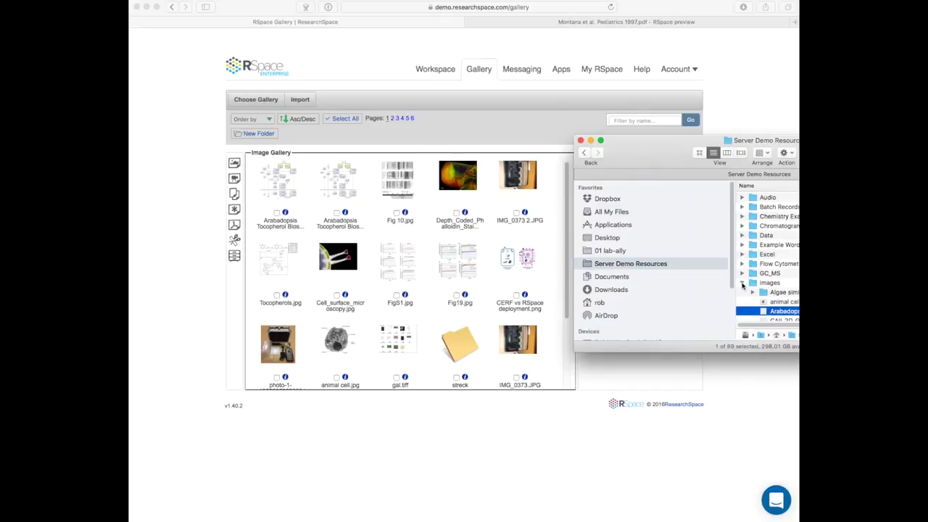
{"action": "scroll", "coordinate": [778, 314], "scroll_direction": "down", "scroll_amount": 2}
{"action": "scroll", "coordinate": [777, 314], "scroll_direction": "down", "scroll_amount": 5}
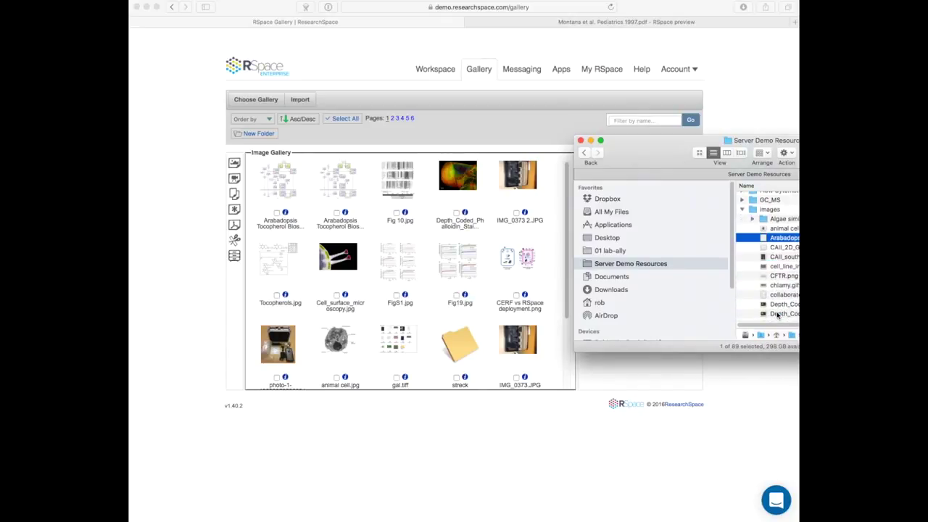
{"action": "left_click", "coordinate": [780, 296]}
{"action": "left_click_drag", "start_coordinate": [765, 296], "coordinate": [508, 283]}
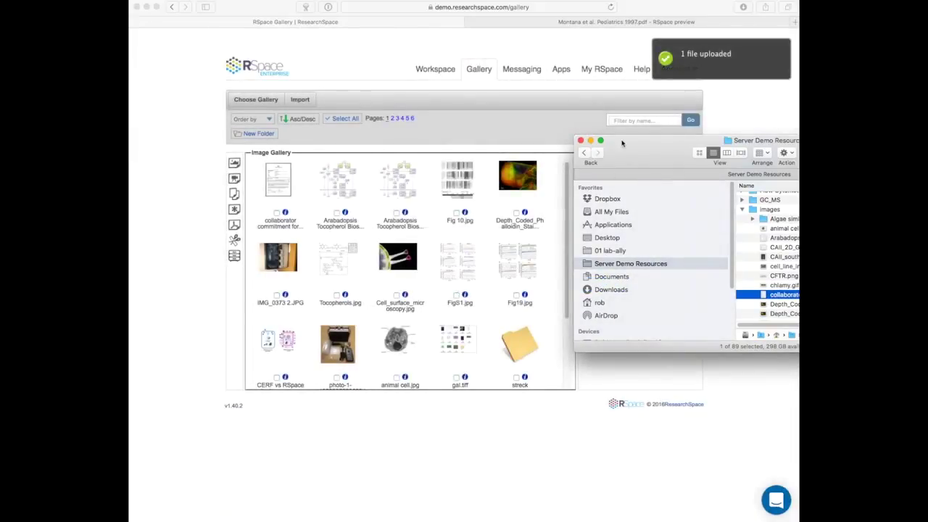
{"action": "left_click_drag", "start_coordinate": [621, 140], "coordinate": [854, 174]}
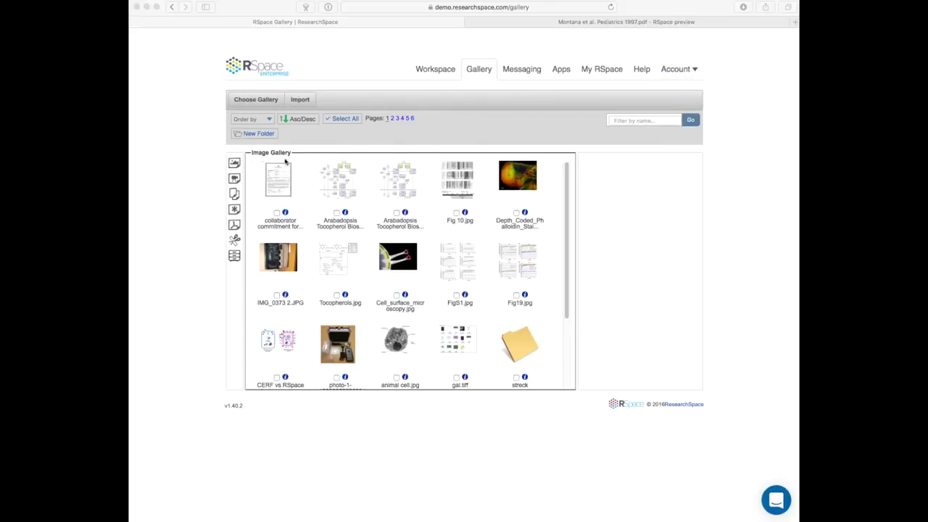
Browse the other Gallery sections, including the Document, Miscellaneous and Exports galleries.
{"action": "left_click", "coordinate": [234, 180]}
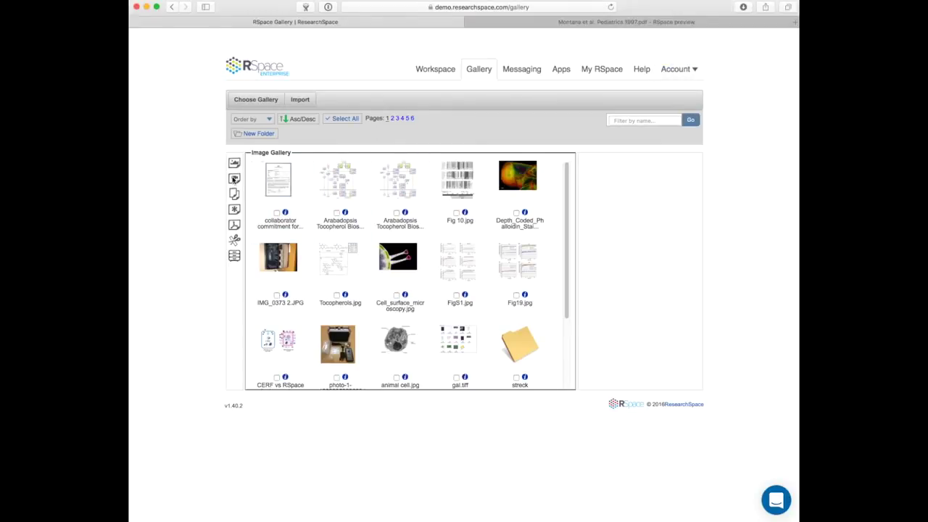
{"action": "left_click", "coordinate": [235, 194]}
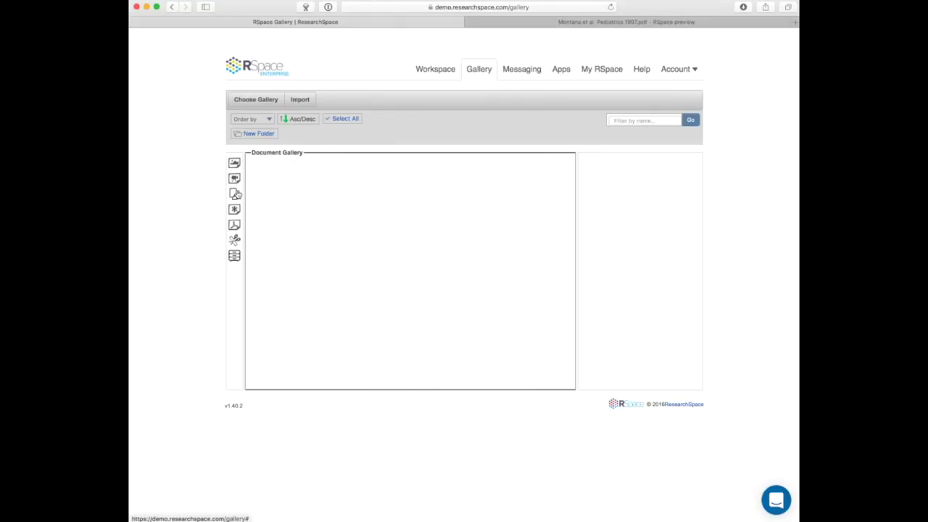
{"action": "left_click", "coordinate": [235, 210]}
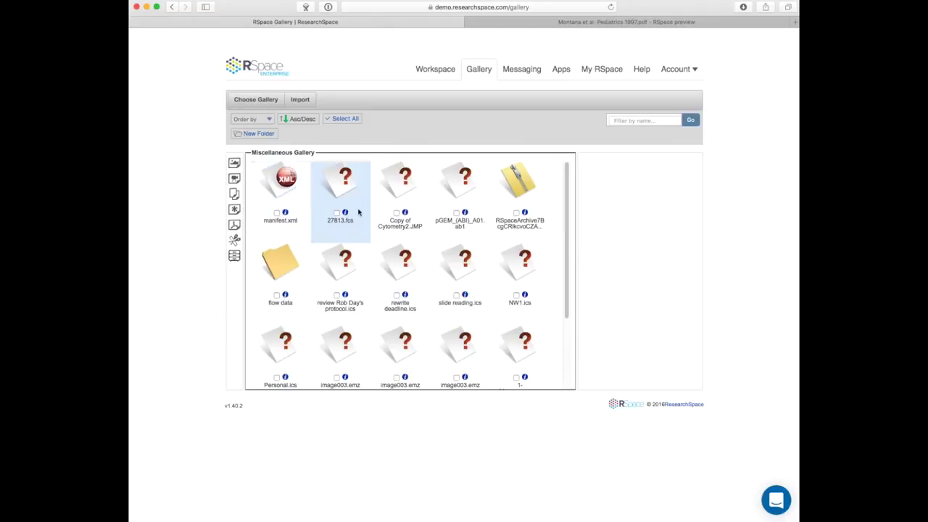
{"action": "left_click", "coordinate": [235, 225]}
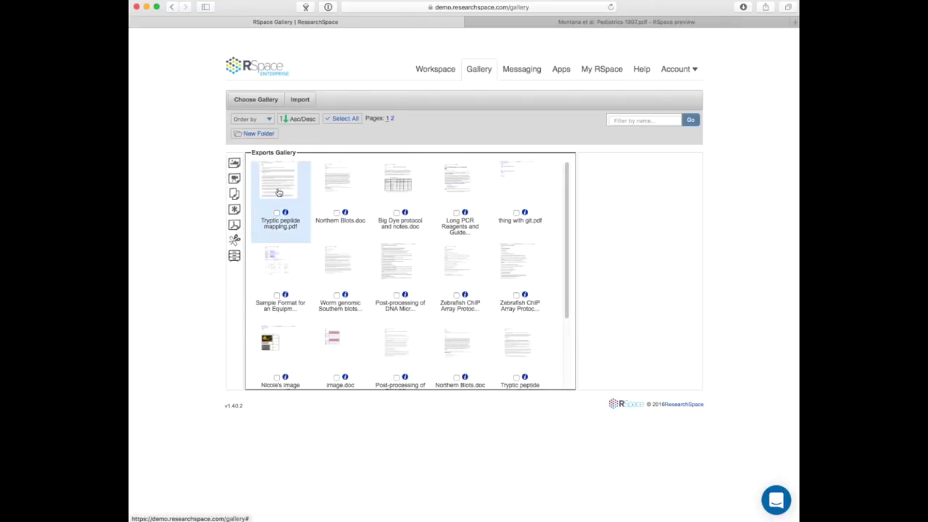
Publish Tryptic peptide mapping.pdf from the Exports Gallery through a public link, and dismiss the link dialog.
{"action": "left_click", "coordinate": [276, 213]}
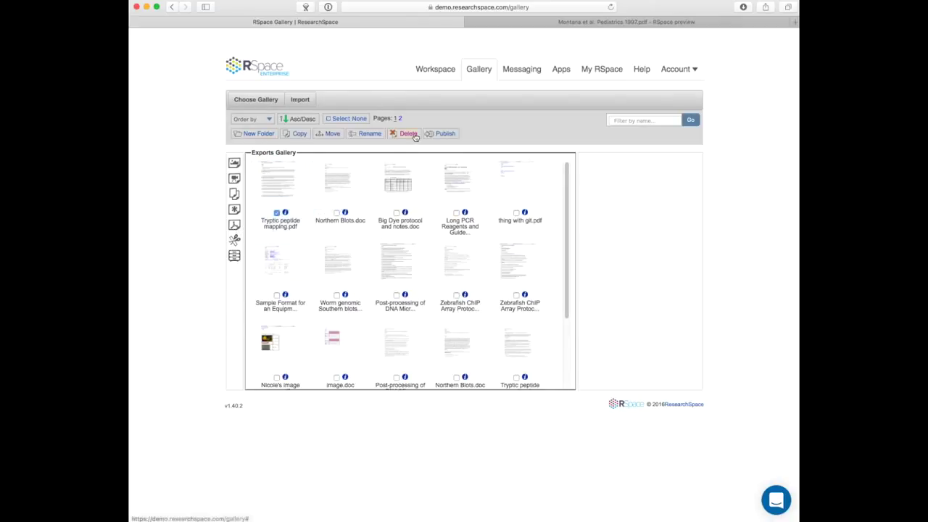
{"action": "left_click", "coordinate": [446, 133]}
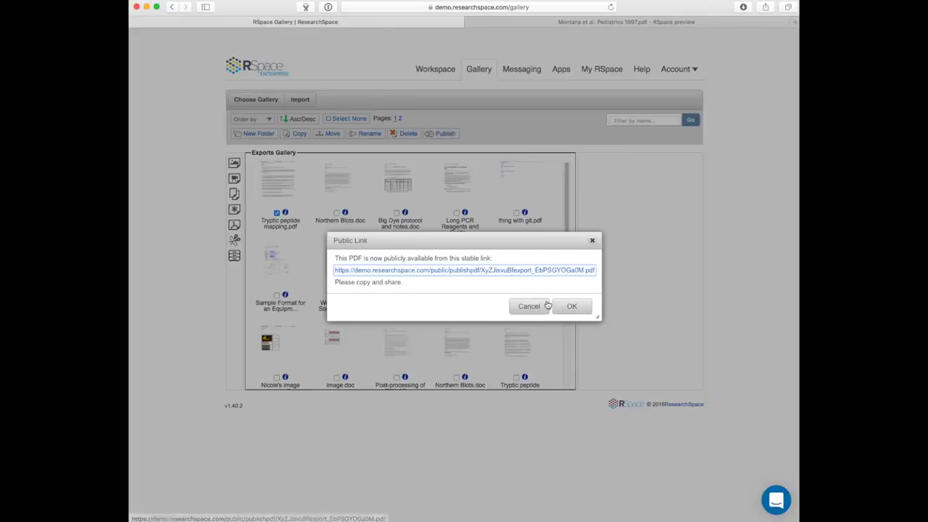
{"action": "left_click", "coordinate": [592, 241]}
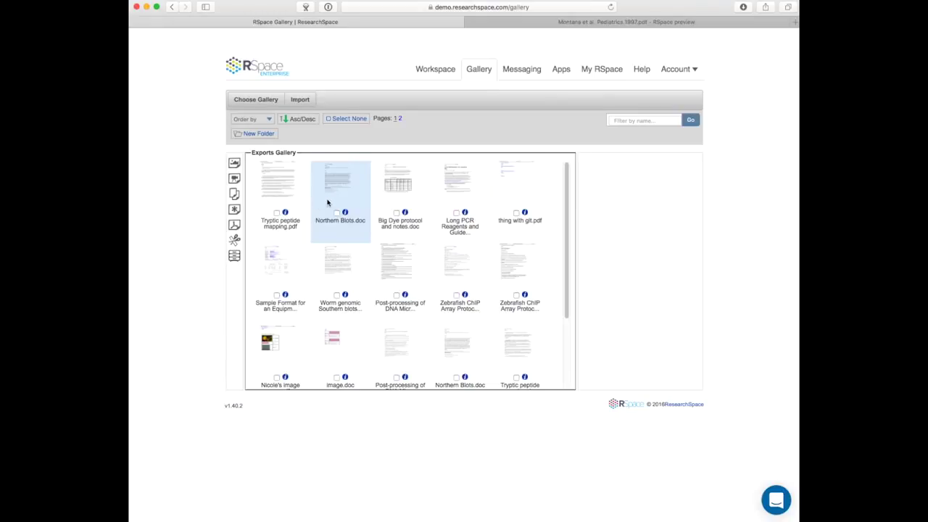
Preview Northern Blots.doc from the Exports Gallery, open it in the full document viewer and look over its first page.
{"action": "left_click", "coordinate": [336, 196]}
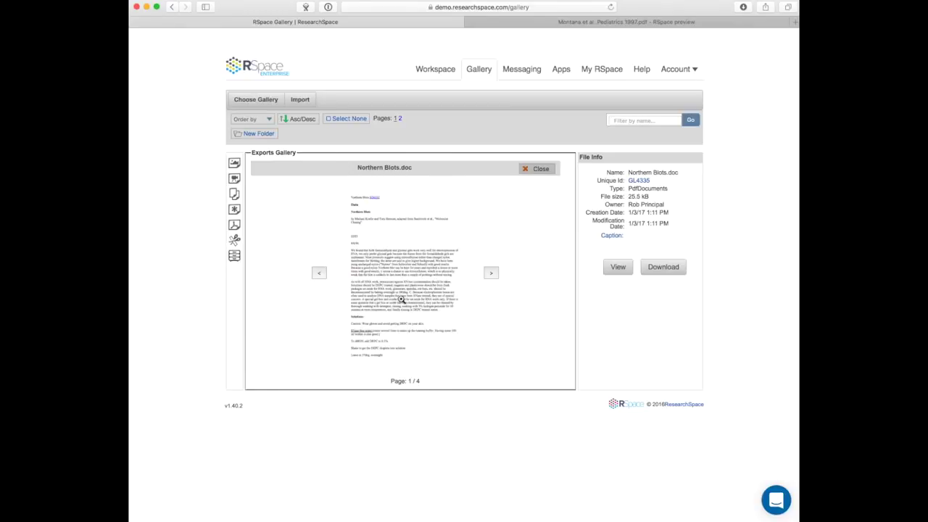
{"action": "left_click", "coordinate": [616, 268]}
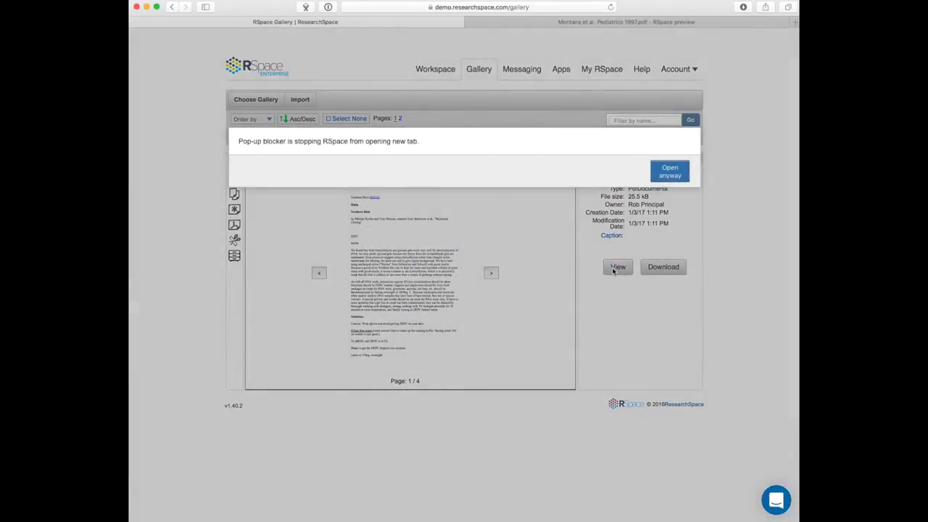
{"action": "left_click", "coordinate": [668, 174]}
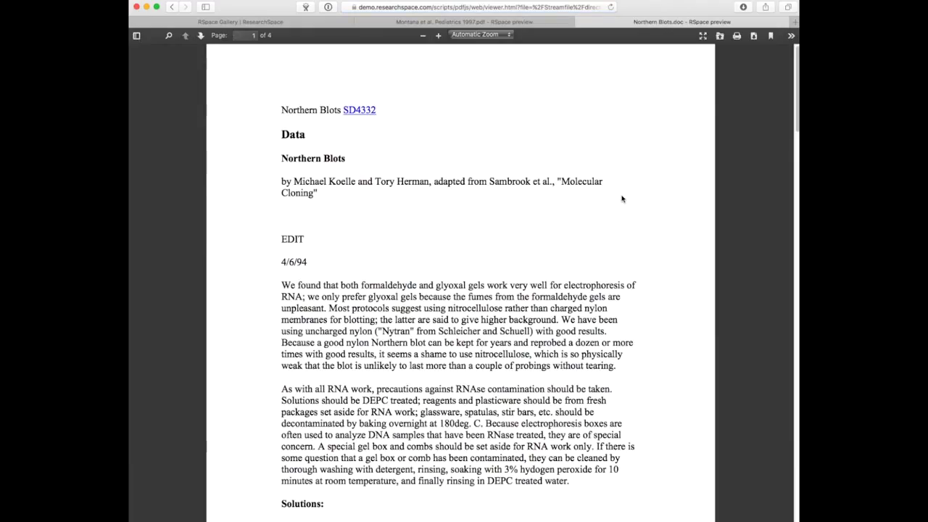
{"action": "scroll", "coordinate": [621, 199], "scroll_direction": "down", "scroll_amount": 5}
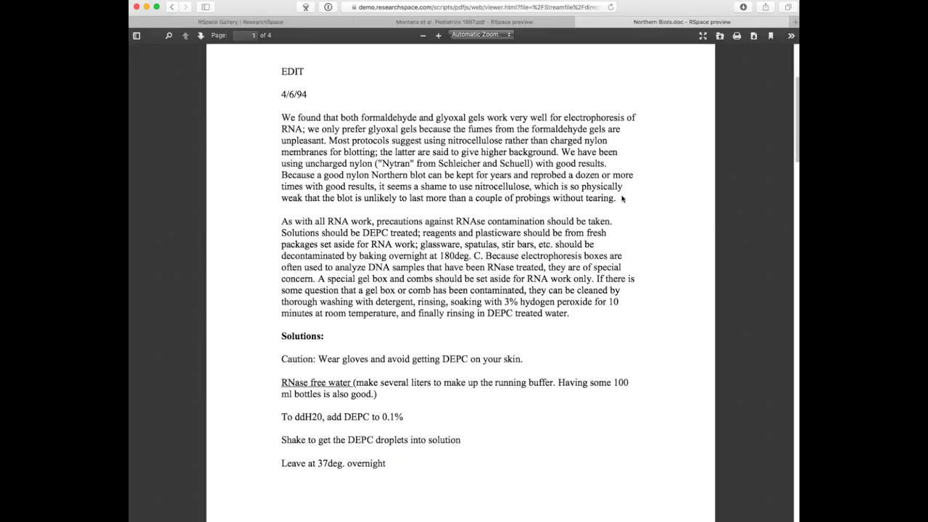
{"action": "scroll", "coordinate": [622, 199], "scroll_direction": "up", "scroll_amount": 5}
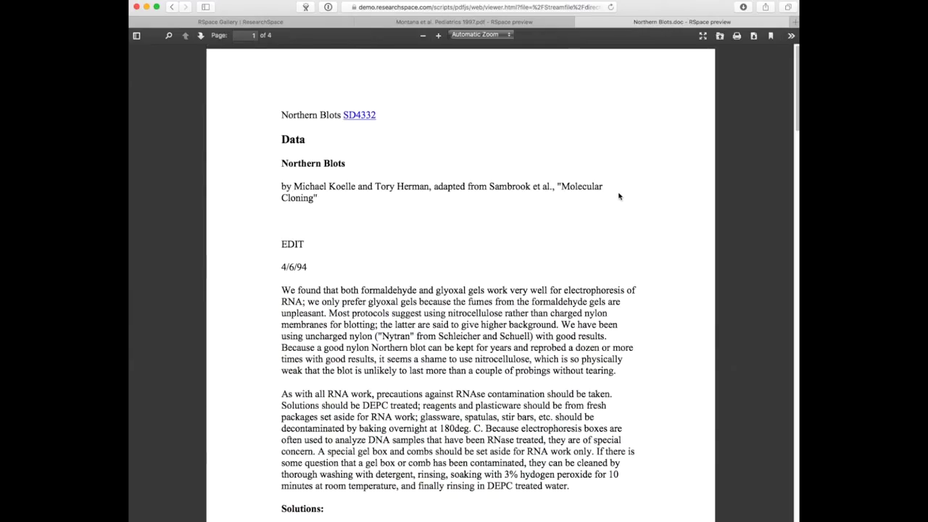
Return to the Image Gallery and view its images at full size, from the collaborator commitment form to the depth-coded phalloidin image.
{"action": "left_click", "coordinate": [302, 22]}
{"action": "left_click", "coordinate": [234, 164]}
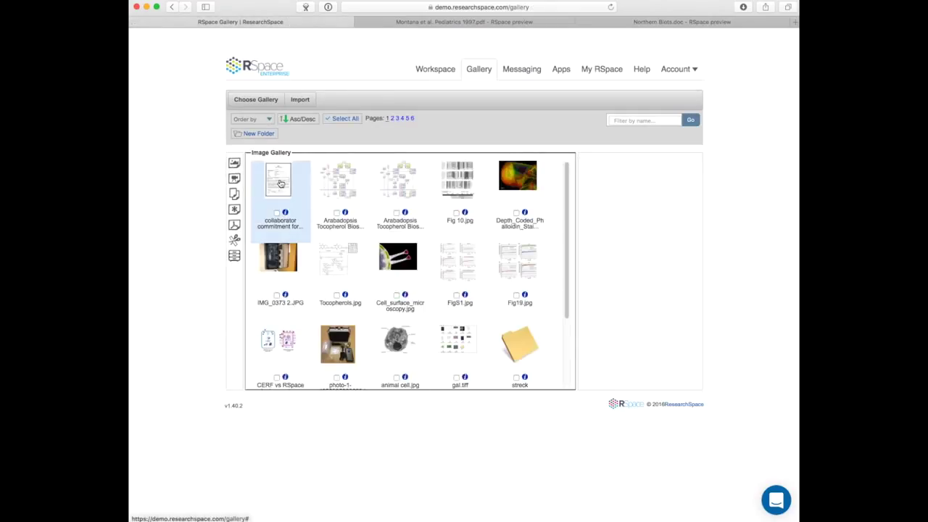
{"action": "left_click", "coordinate": [280, 183]}
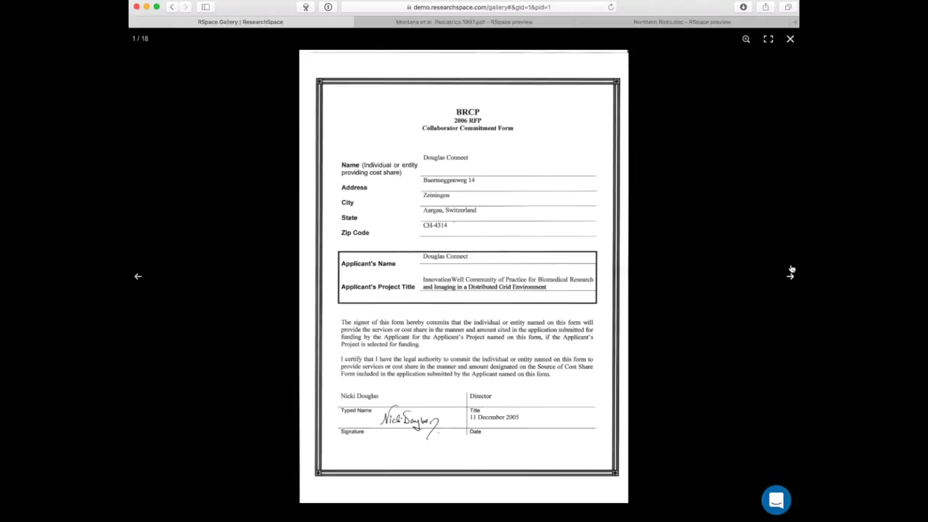
{"action": "left_click", "coordinate": [791, 277]}
{"action": "left_click", "coordinate": [791, 278]}
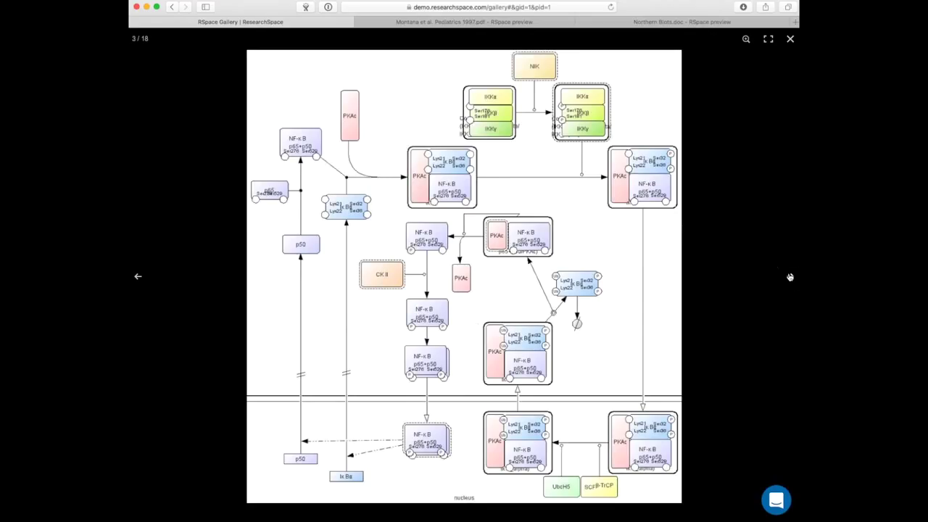
{"action": "left_click", "coordinate": [790, 278]}
{"action": "left_click", "coordinate": [791, 278]}
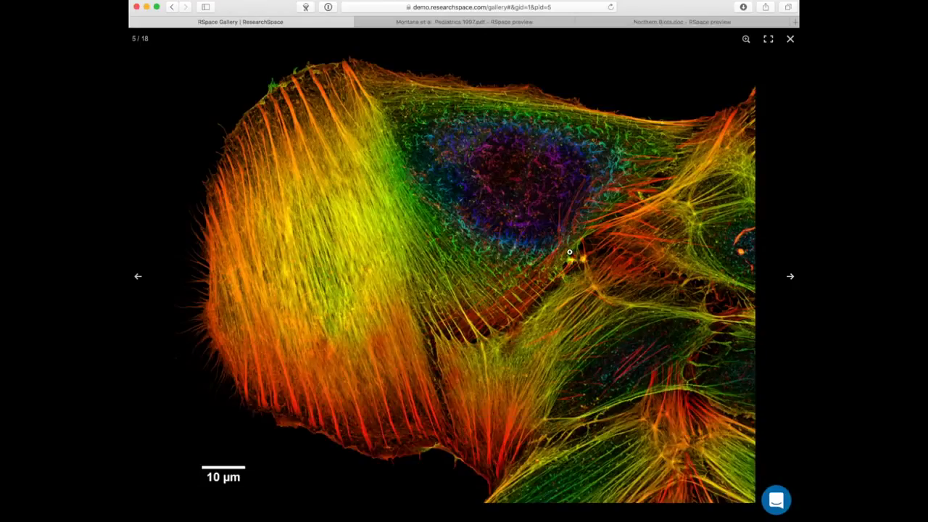
Inspect different areas of the depth-coded phalloidin microscopy image at high magnification, and close the image viewer.
{"action": "left_click", "coordinate": [465, 225]}
{"action": "left_click_drag", "start_coordinate": [659, 143], "coordinate": [666, 286]}
{"action": "left_click_drag", "start_coordinate": [442, 151], "coordinate": [627, 286]}
{"action": "left_click_drag", "start_coordinate": [391, 178], "coordinate": [466, 271]}
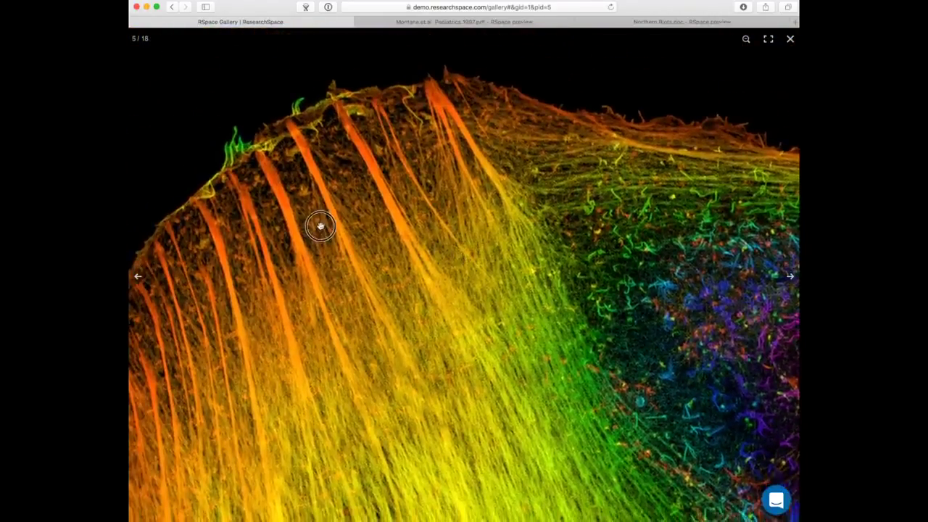
{"action": "left_click", "coordinate": [321, 224]}
{"action": "left_click", "coordinate": [409, 269]}
{"action": "left_click_drag", "start_coordinate": [580, 255], "coordinate": [442, 153]}
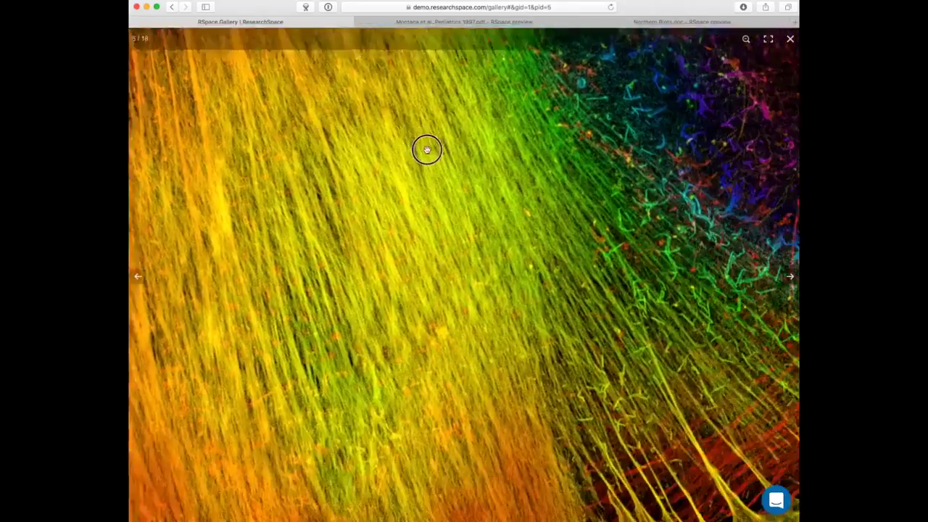
{"action": "left_click_drag", "start_coordinate": [601, 141], "coordinate": [518, 106]}
{"action": "left_click_drag", "start_coordinate": [666, 126], "coordinate": [582, 245]}
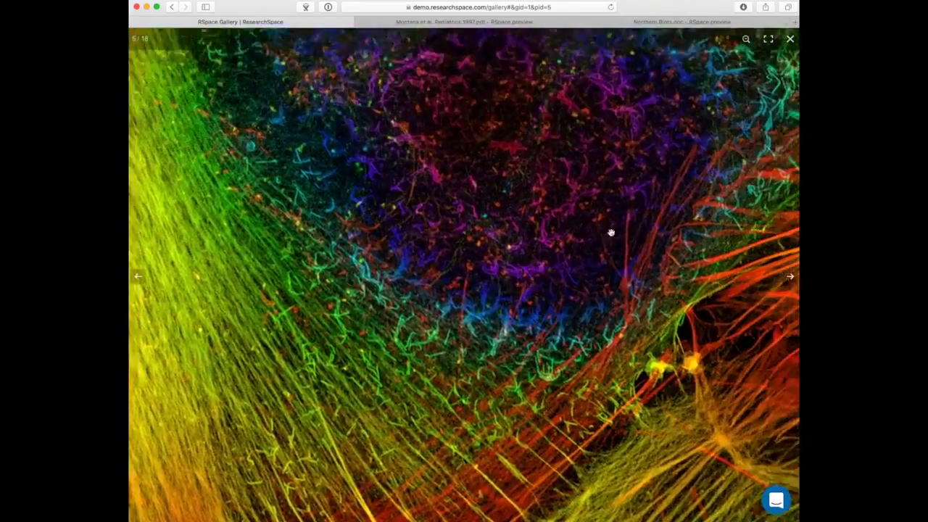
{"action": "left_click_drag", "start_coordinate": [676, 186], "coordinate": [661, 266]}
{"action": "left_click_drag", "start_coordinate": [695, 237], "coordinate": [629, 123]}
{"action": "left_click", "coordinate": [792, 40]}
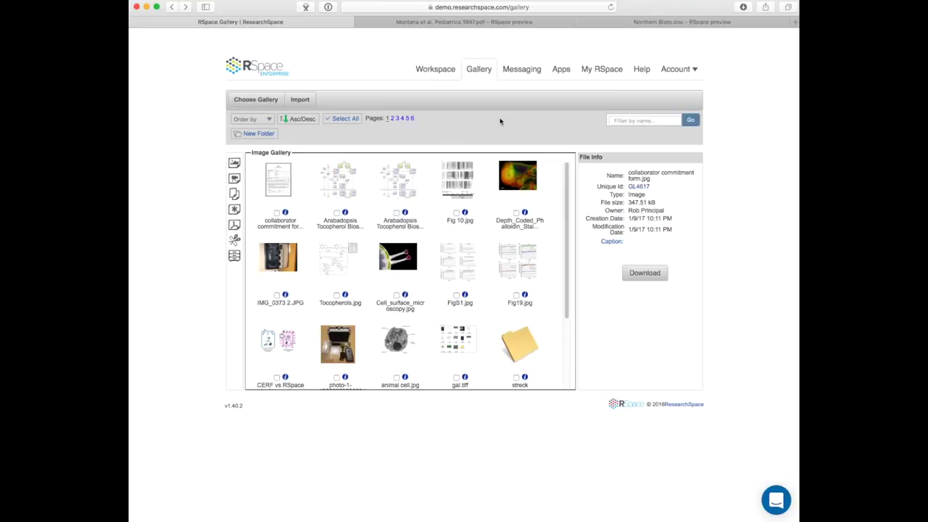
Look at the Gallery's import option and its local file chooser, and cancel without choosing a file.
{"action": "left_click", "coordinate": [300, 102]}
{"action": "left_click", "coordinate": [322, 121]}
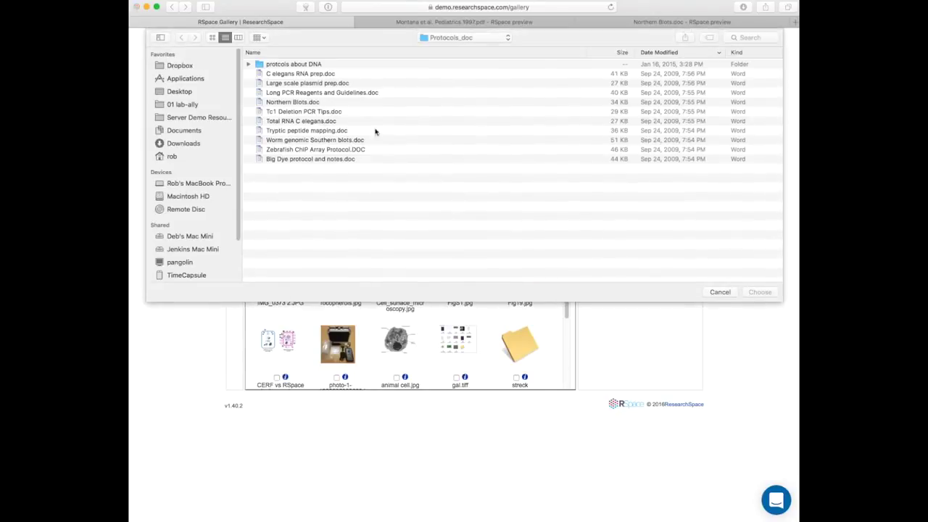
{"action": "left_click", "coordinate": [728, 290]}
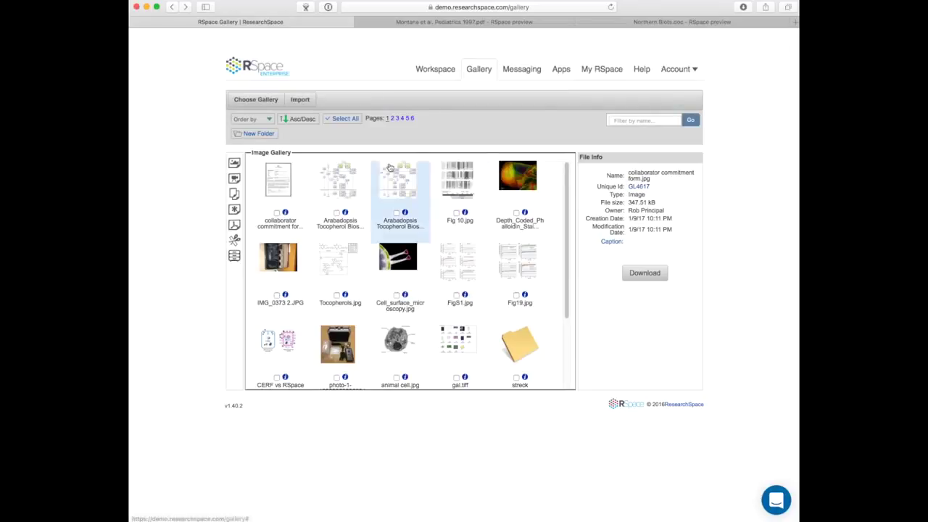
{"action": "left_click", "coordinate": [300, 102]}
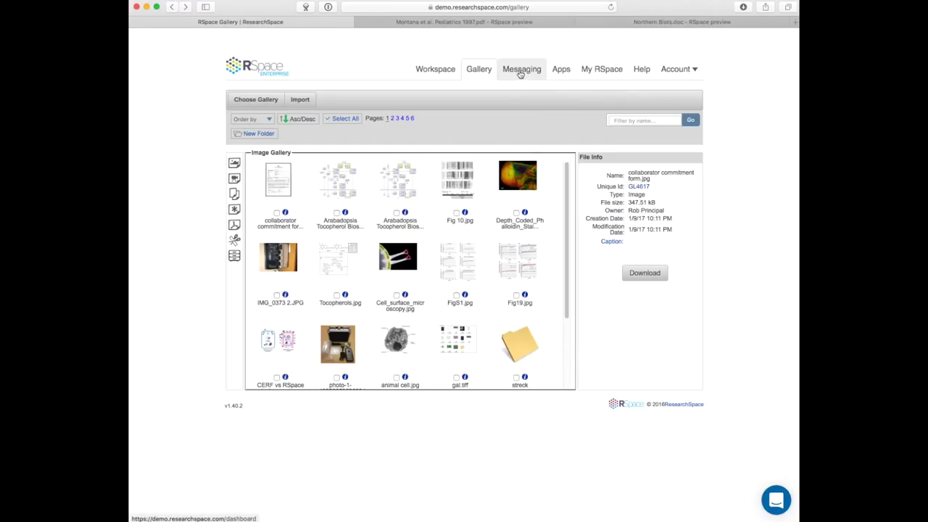
Look over the notifications in Messaging and the available integrations in Apps.
{"action": "left_click", "coordinate": [520, 72]}
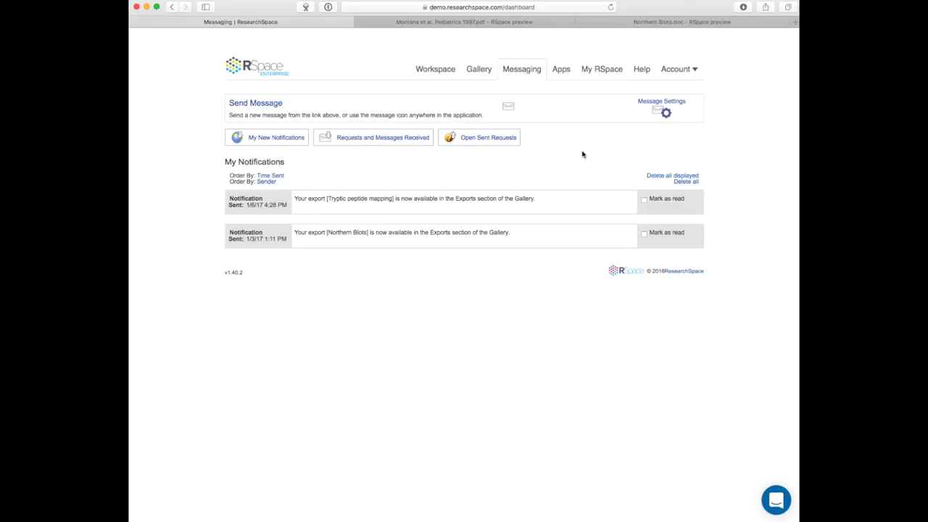
{"action": "left_click", "coordinate": [563, 70]}
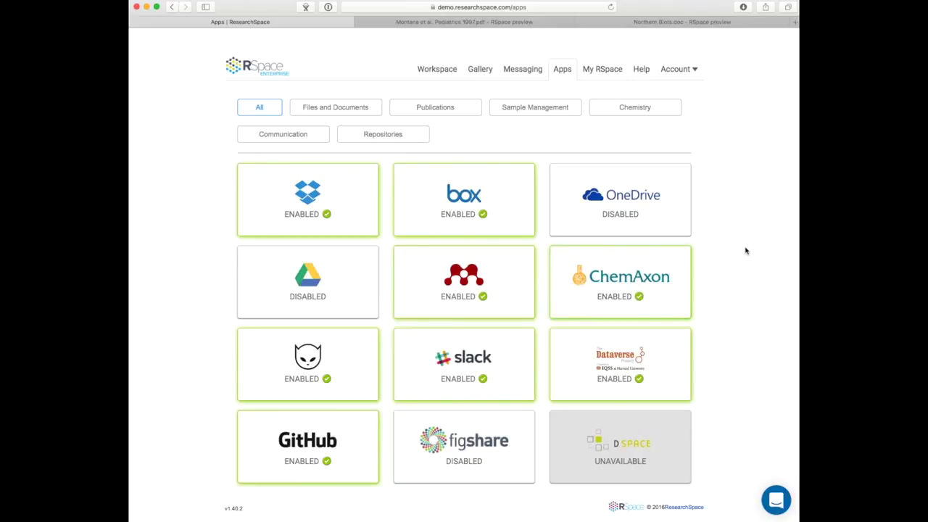
View the lab group's details in My RSpace, open the first listed member's documents, and return to the group details.
{"action": "left_click", "coordinate": [609, 76]}
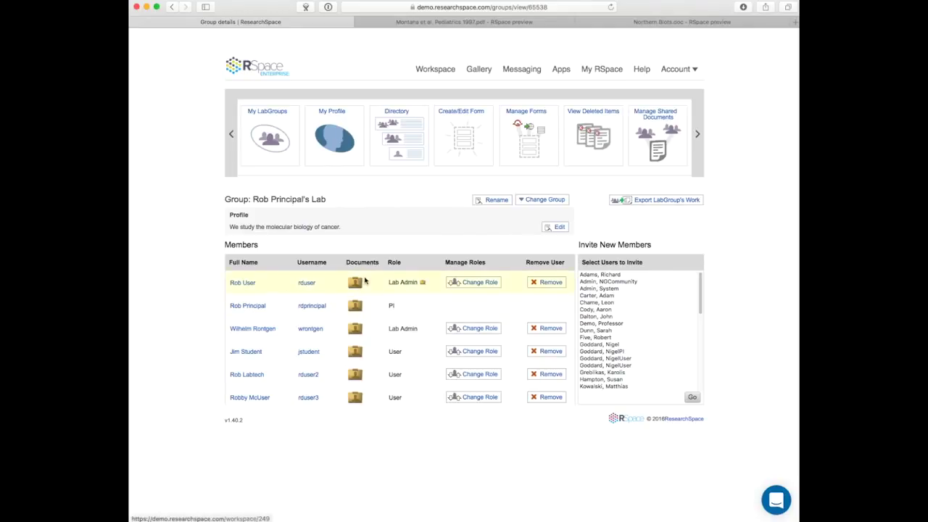
{"action": "left_click", "coordinate": [356, 282]}
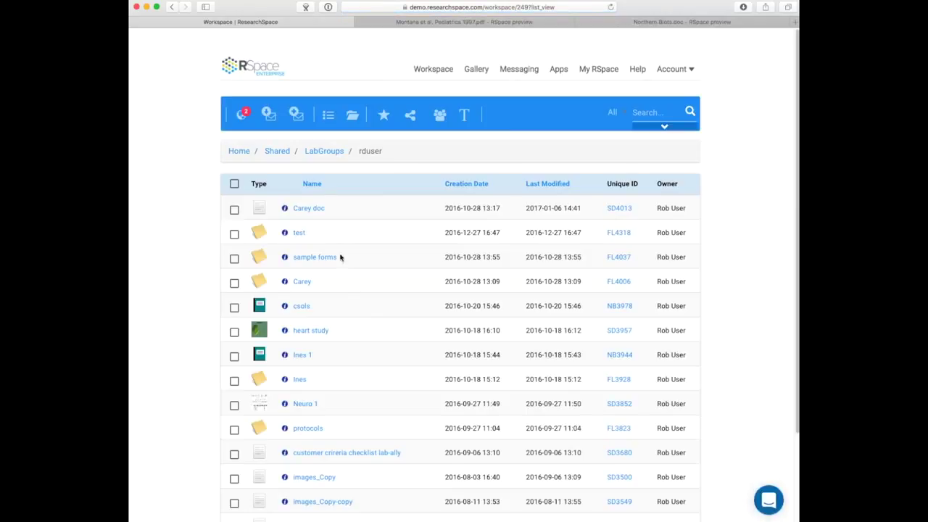
{"action": "left_click", "coordinate": [171, 7]}
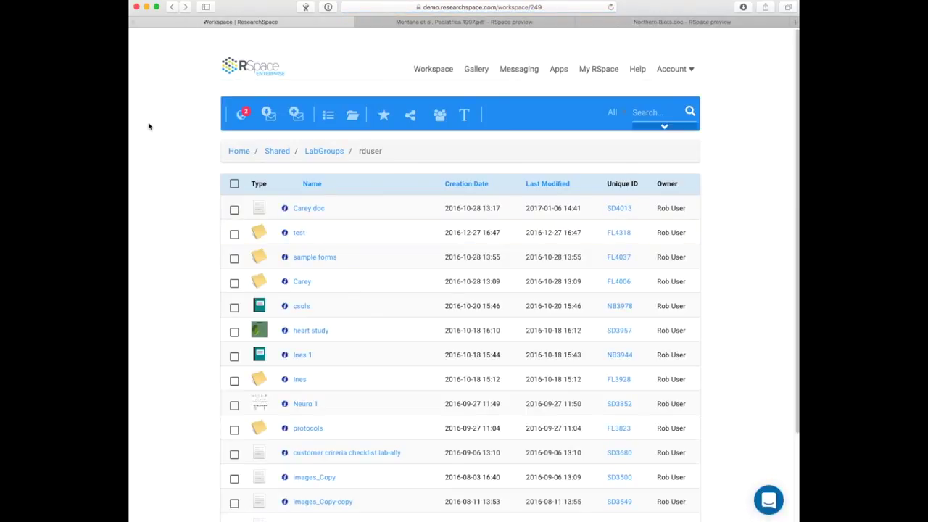
{"action": "left_click", "coordinate": [173, 9]}
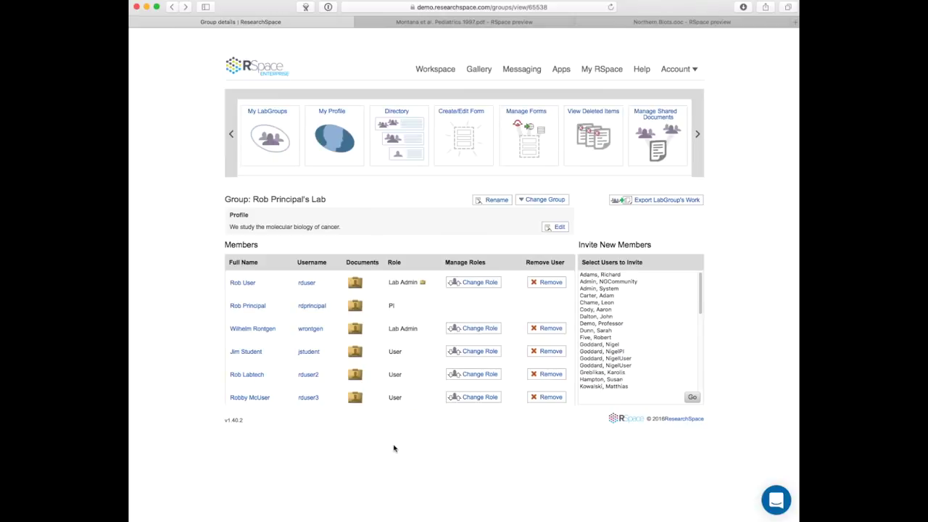
Open the documents of the last member listed in the lab group, and return to the group details.
{"action": "left_click", "coordinate": [355, 397]}
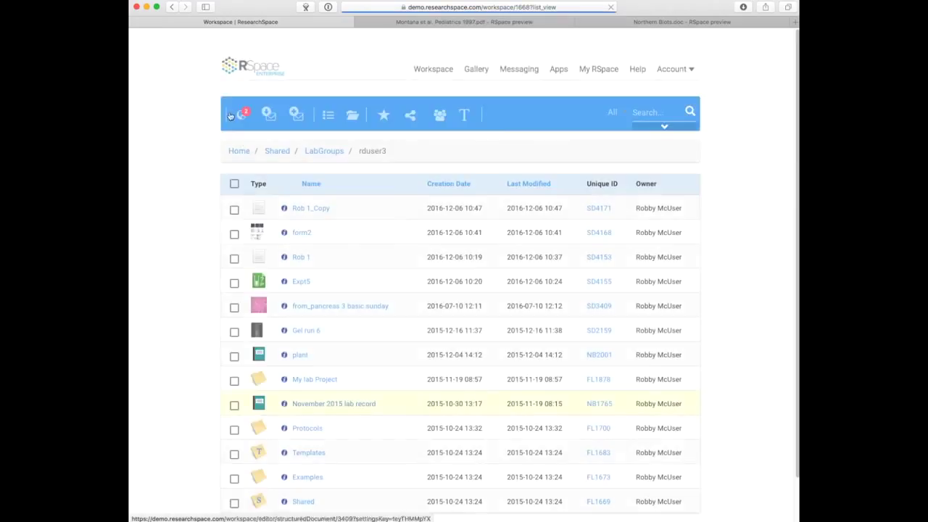
{"action": "left_click", "coordinate": [171, 8]}
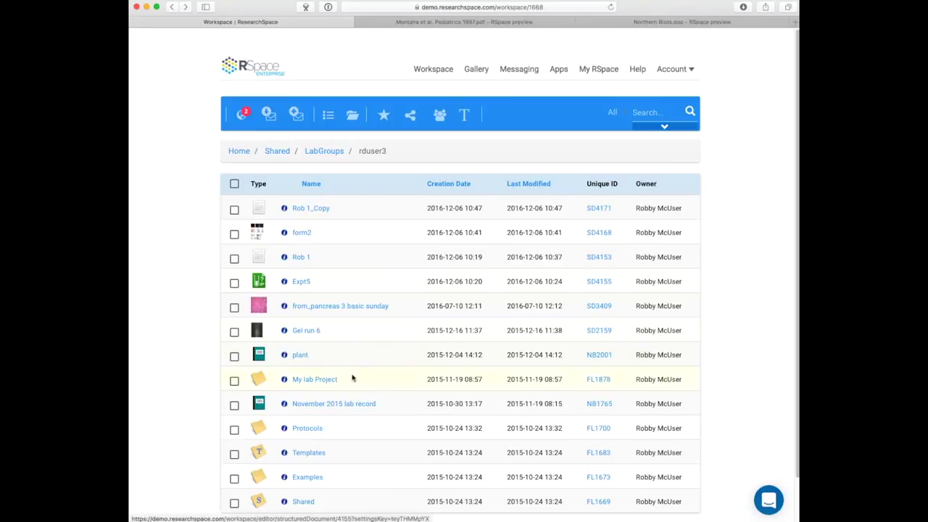
{"action": "left_click", "coordinate": [172, 7]}
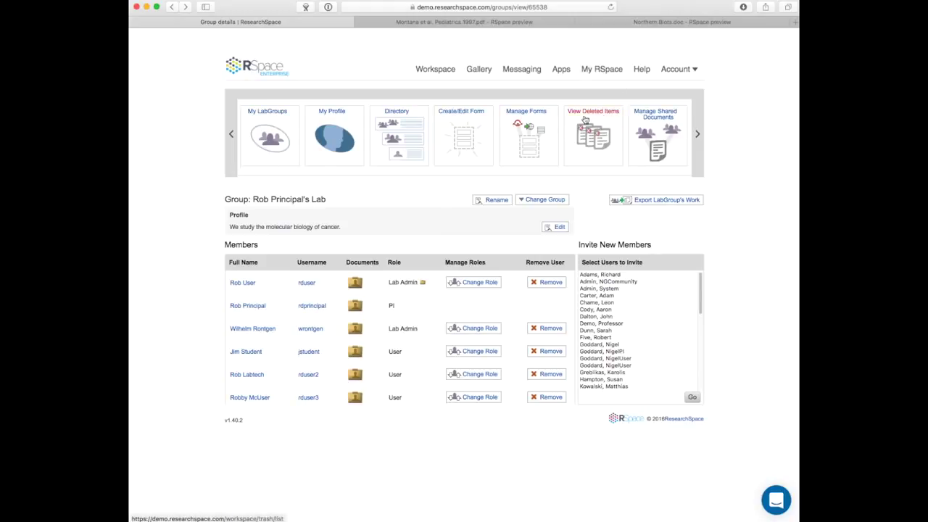
View the shared documents list, and get an audit report of the lab group's RSpace activity without filtering by user.
{"action": "left_click", "coordinate": [662, 119]}
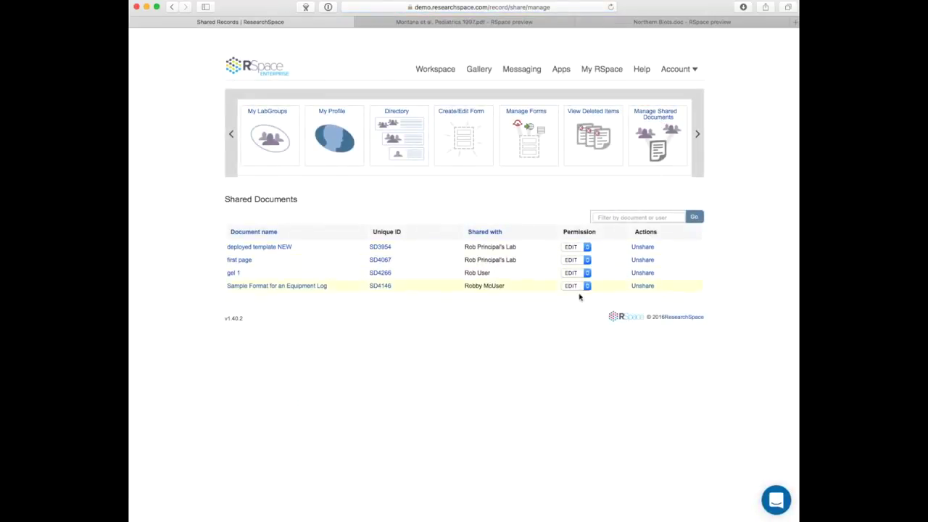
{"action": "left_click", "coordinate": [699, 135]}
{"action": "left_click", "coordinate": [655, 116]}
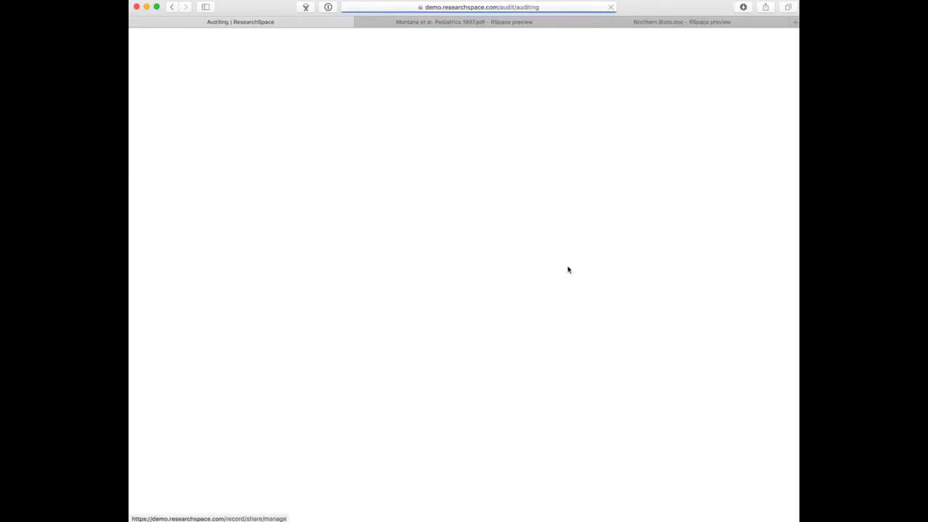
{"action": "left_click", "coordinate": [431, 212]}
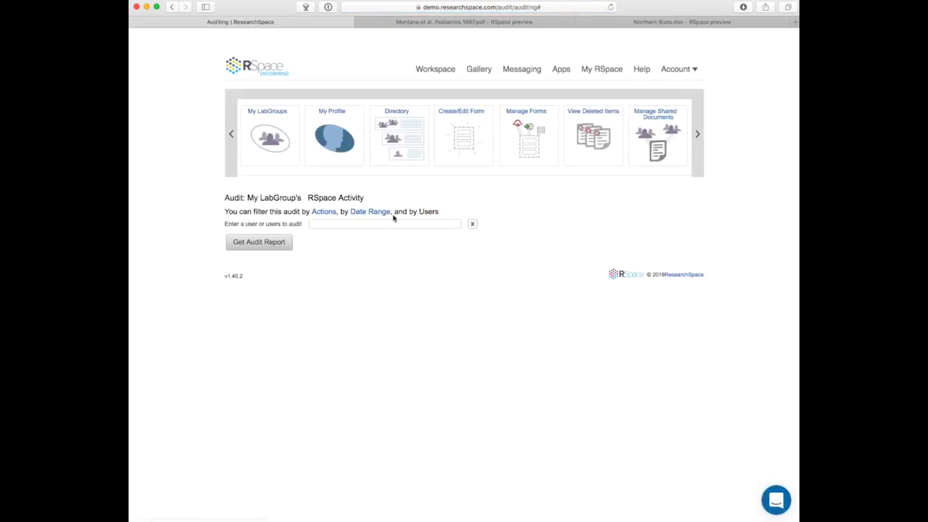
{"action": "left_click", "coordinate": [472, 225]}
{"action": "left_click", "coordinate": [283, 228]}
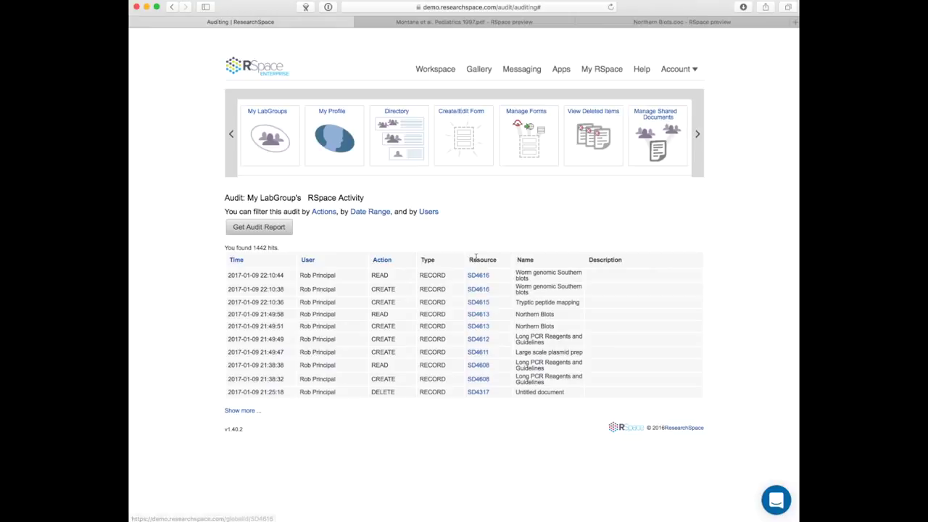
Look over the archive import and export page, and review the export options for the lab group's work without exporting.
{"action": "left_click", "coordinate": [698, 134]}
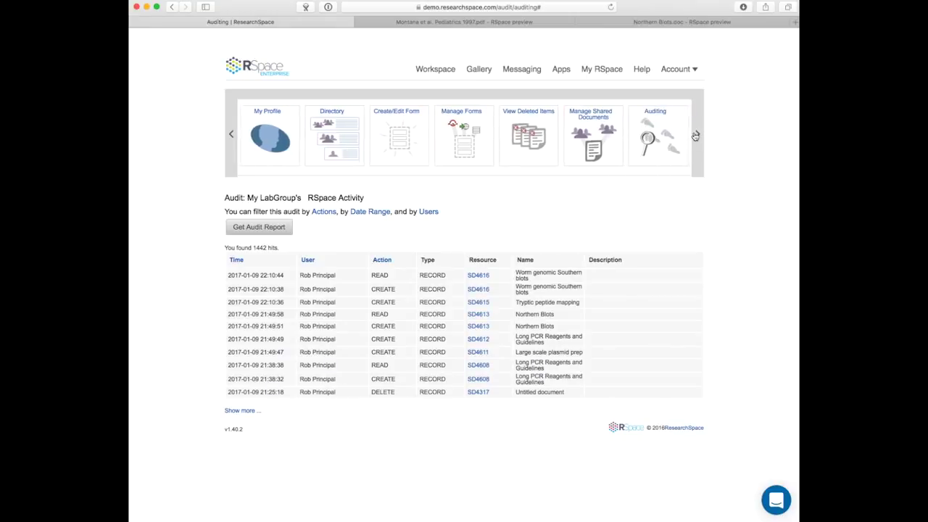
{"action": "left_click", "coordinate": [673, 122]}
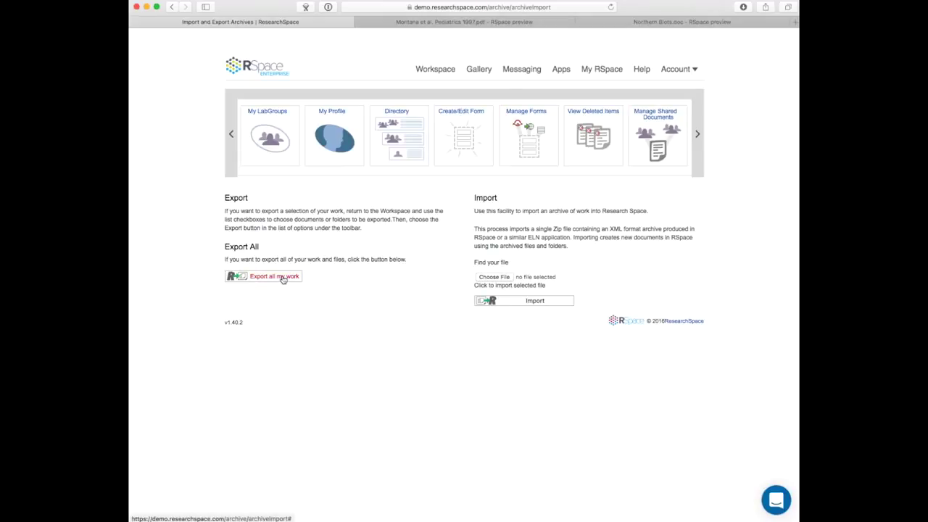
{"action": "left_click", "coordinate": [273, 116]}
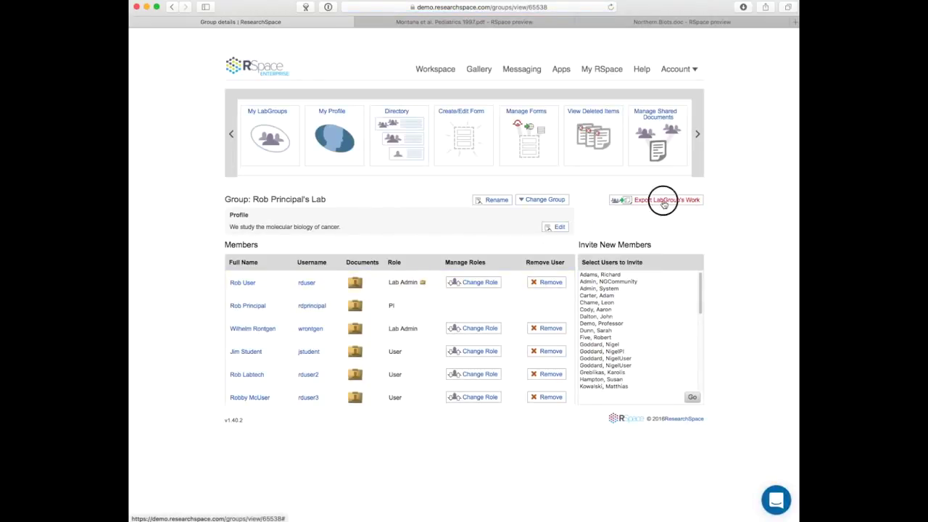
{"action": "left_click", "coordinate": [664, 202]}
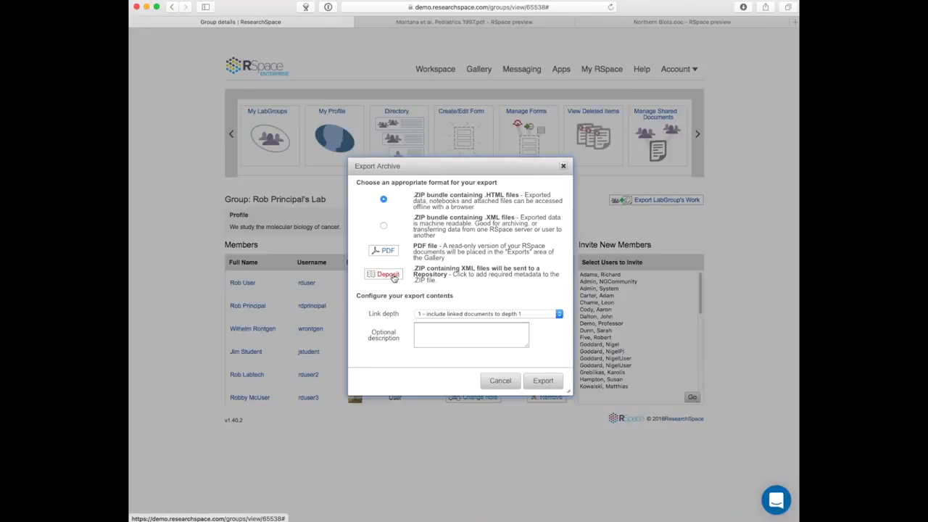
{"action": "left_click", "coordinate": [504, 382]}
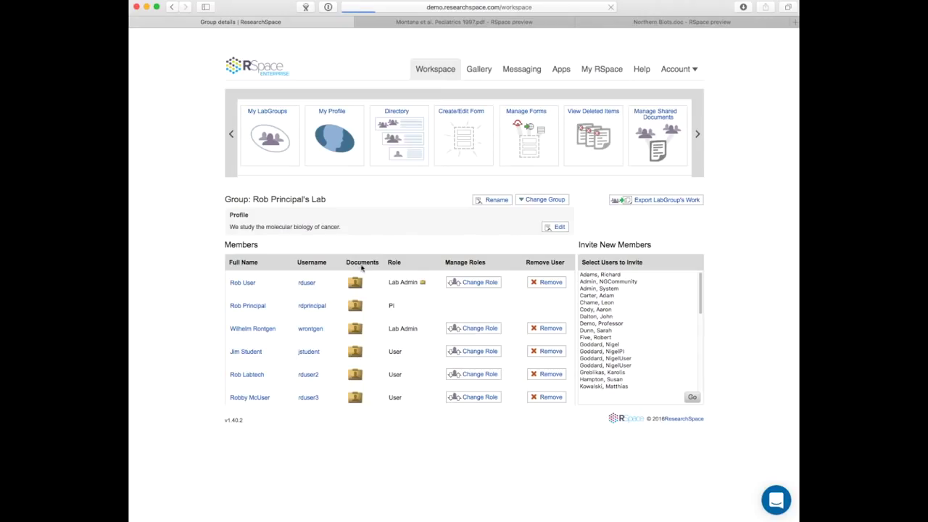
Review the export formats offered for the Worm genomic Southern blots document in the Workspace, and close without exporting.
{"action": "left_click", "coordinate": [361, 269]}
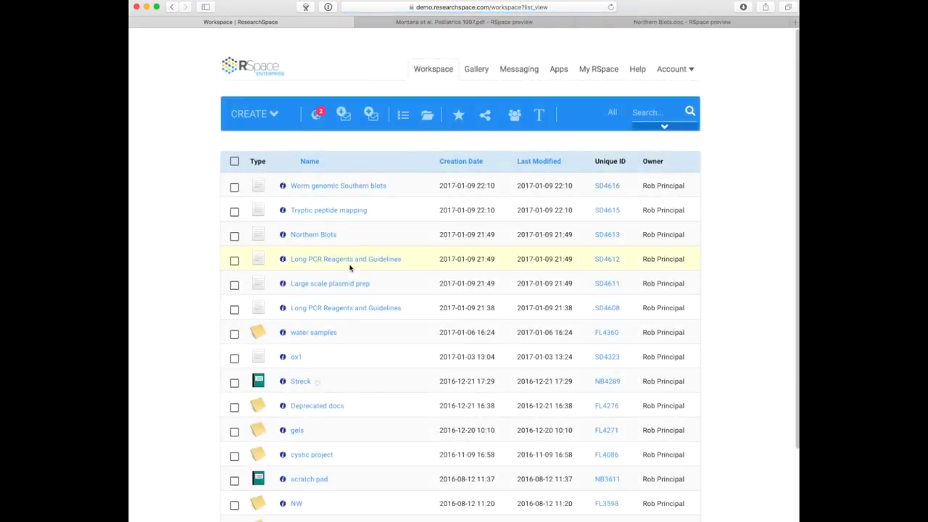
{"action": "left_click", "coordinate": [235, 188]}
{"action": "left_click", "coordinate": [392, 154]}
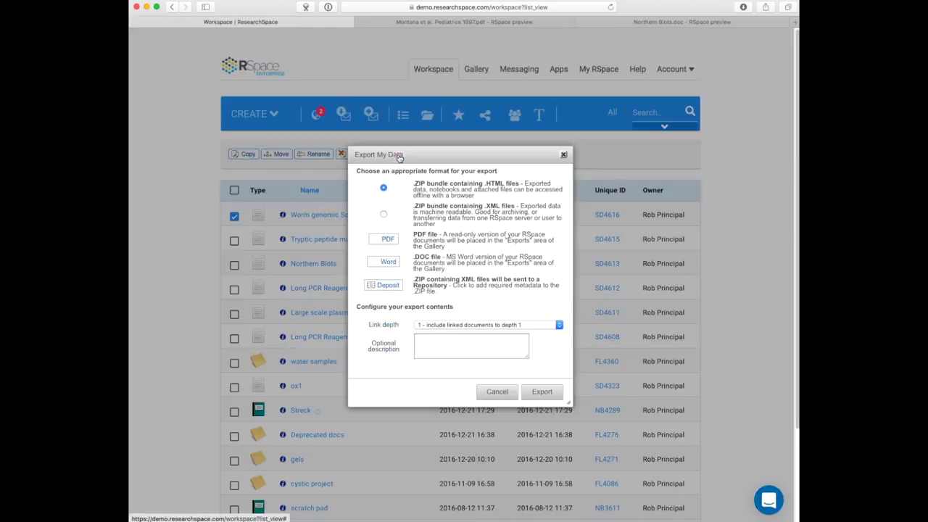
{"action": "left_click", "coordinate": [563, 154]}
{"action": "left_click", "coordinate": [229, 219]}
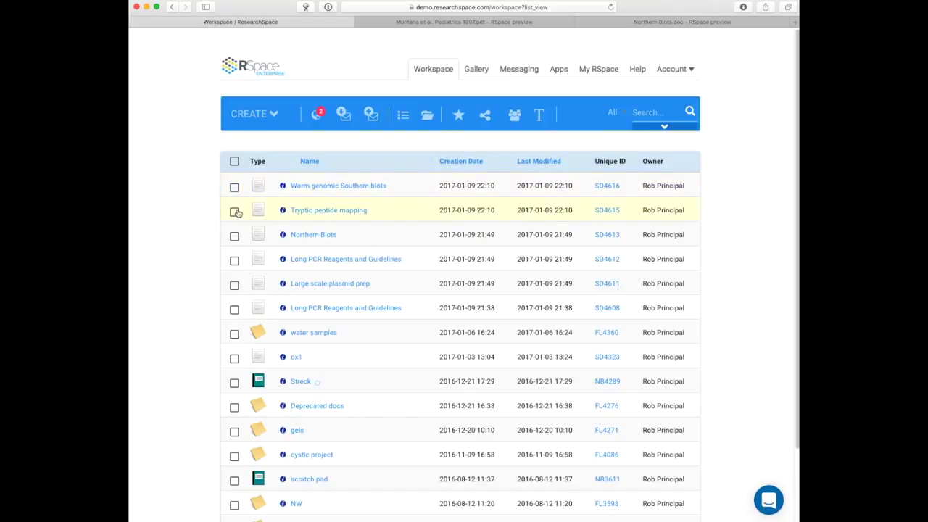
Share Tryptic peptide mapping, Northern Blots and Long PCR Reagents and Guidelines (SD4612) with the fourth listed user, with Read permission.
{"action": "left_click", "coordinate": [234, 211]}
{"action": "left_click", "coordinate": [234, 265]}
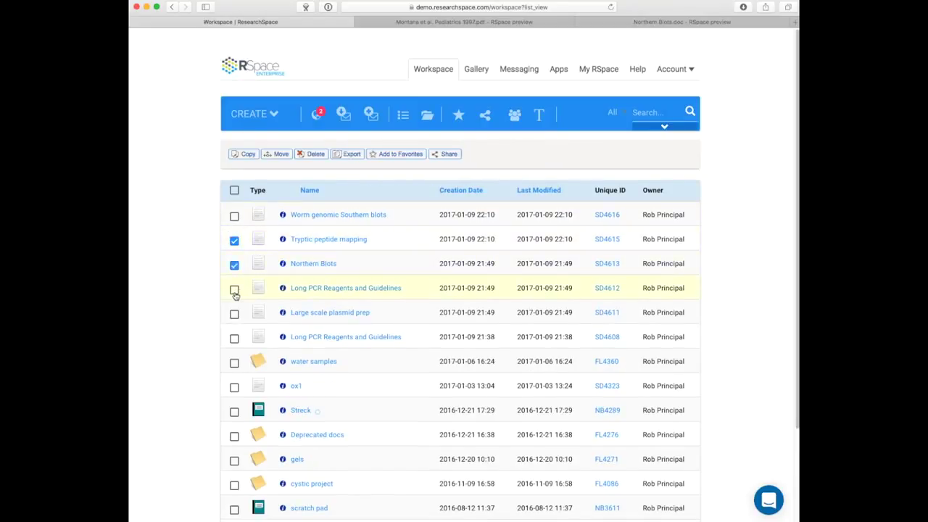
{"action": "left_click", "coordinate": [443, 153]}
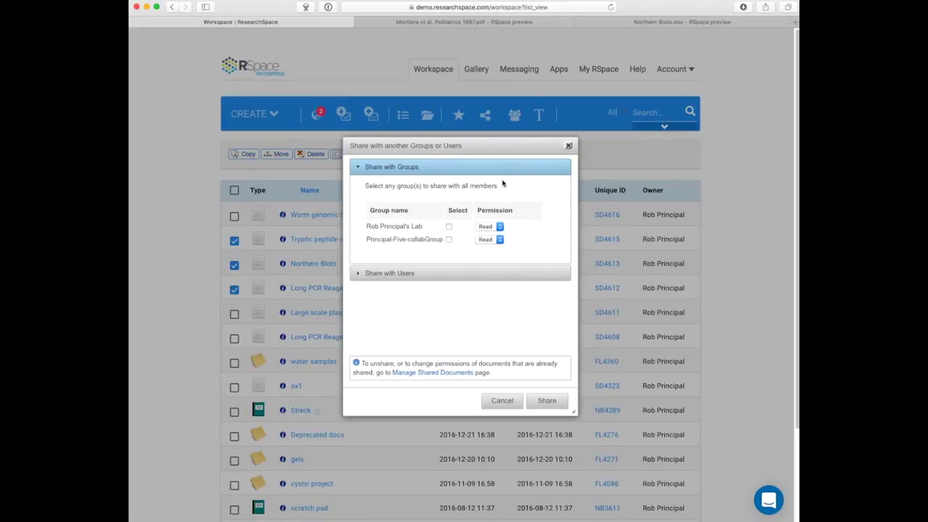
{"action": "left_click", "coordinate": [486, 270]}
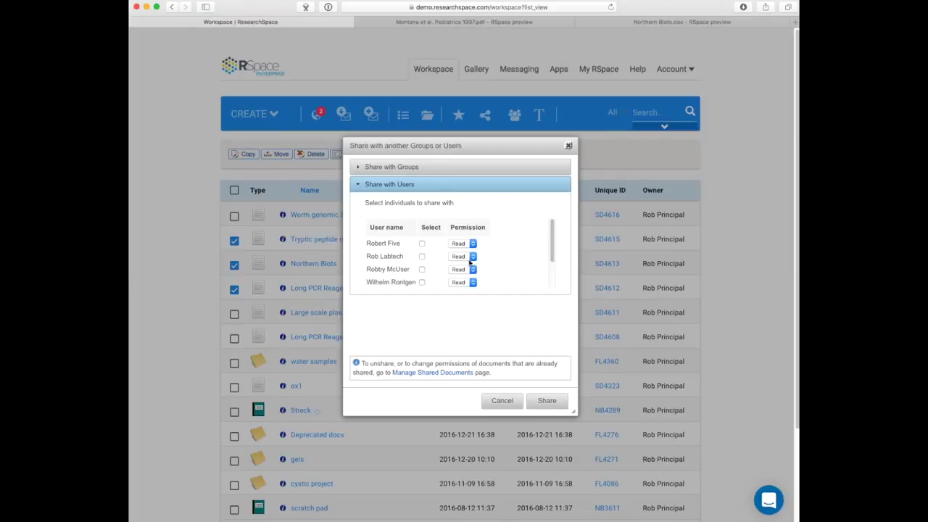
{"action": "left_click", "coordinate": [422, 282]}
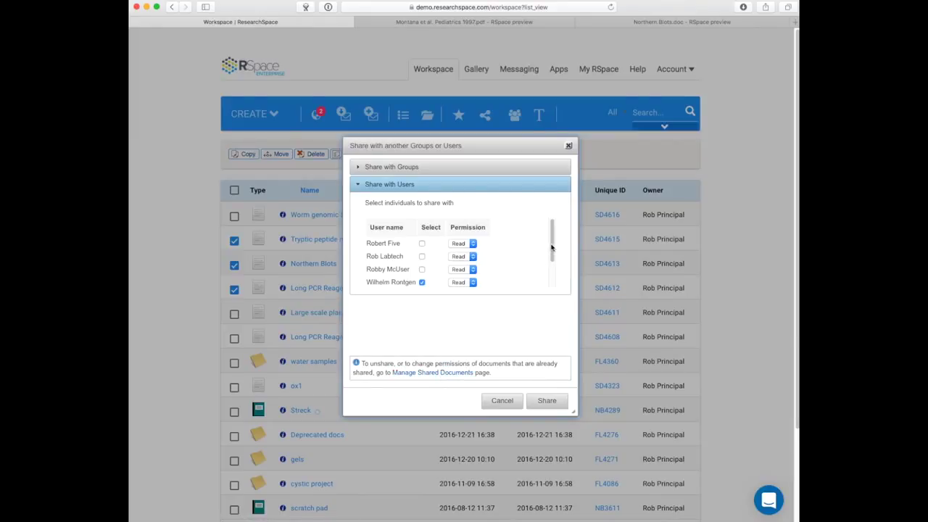
{"action": "scroll", "coordinate": [550, 249], "scroll_direction": "down", "scroll_amount": 2}
{"action": "left_click", "coordinate": [546, 400]}
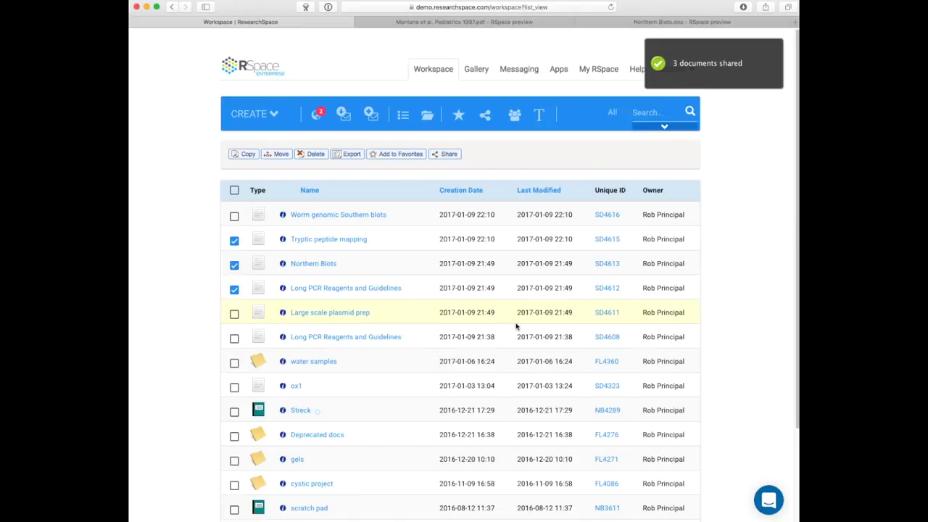
Unshare the Tryptic peptide mapping document through Manage Shared Documents in My RSpace.
{"action": "left_click", "coordinate": [602, 70]}
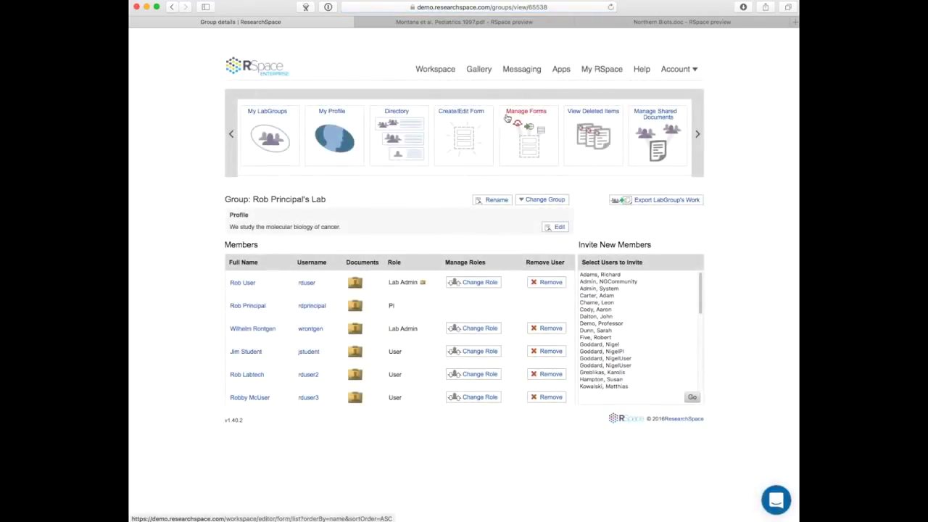
{"action": "left_click", "coordinate": [646, 117]}
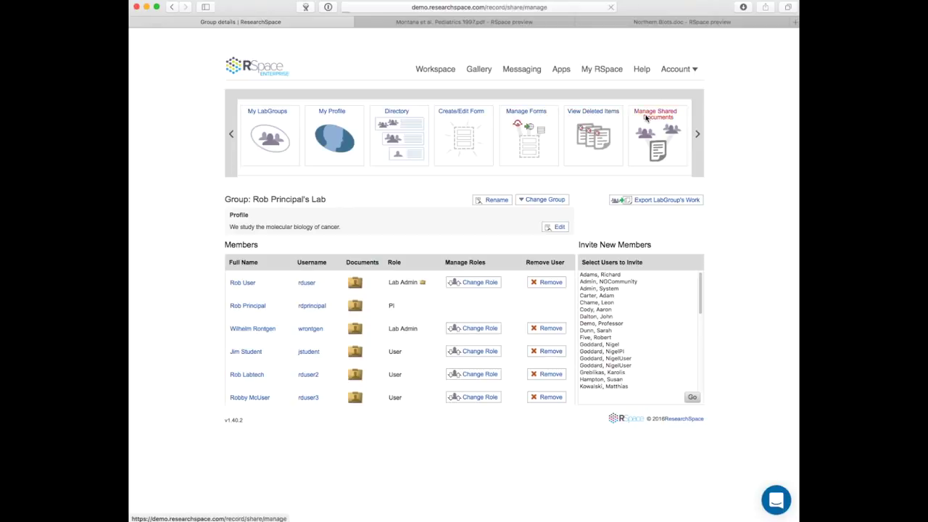
{"action": "left_click", "coordinate": [643, 324]}
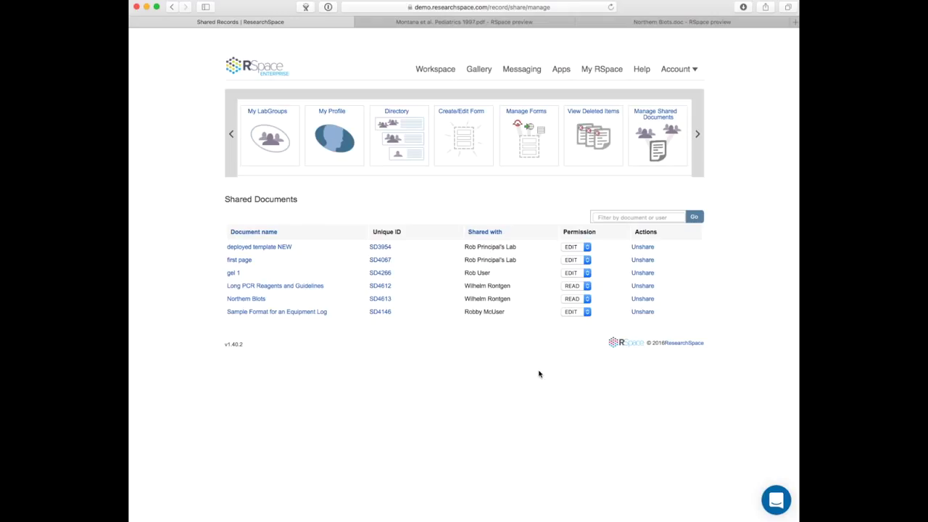
Create a new blank document from the Workspace, and insert the copied paragraph on transcriptional elongation and termination.
{"action": "left_click", "coordinate": [432, 72]}
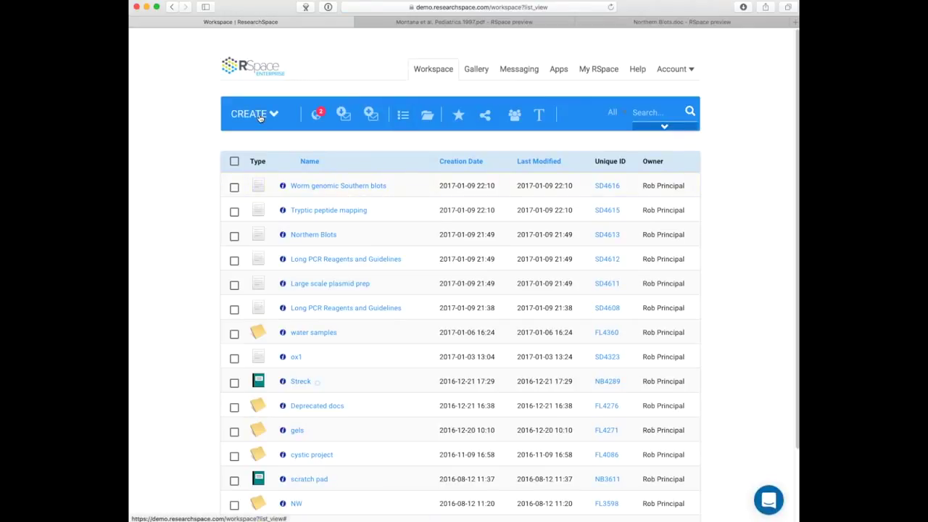
{"action": "left_click", "coordinate": [259, 116]}
{"action": "left_click", "coordinate": [255, 180]}
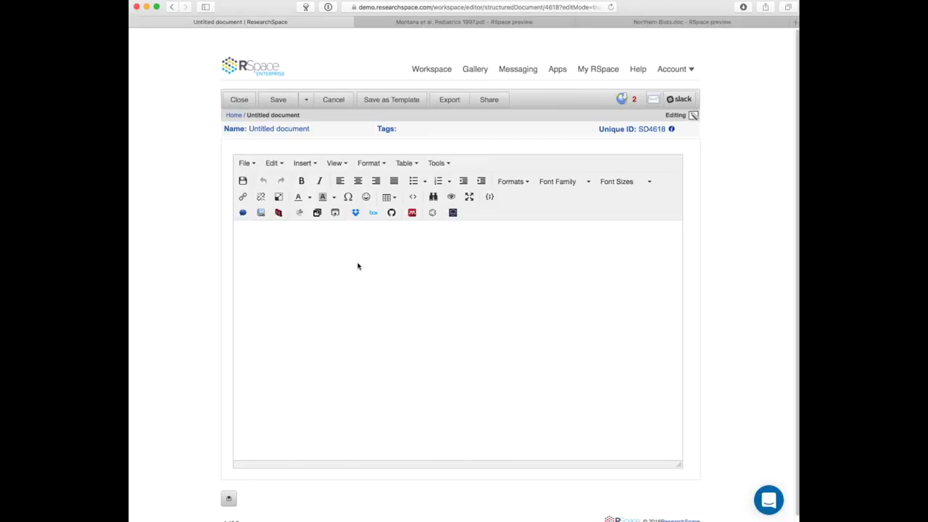
{"action": "mouse_move", "coordinate": [221, 491]}
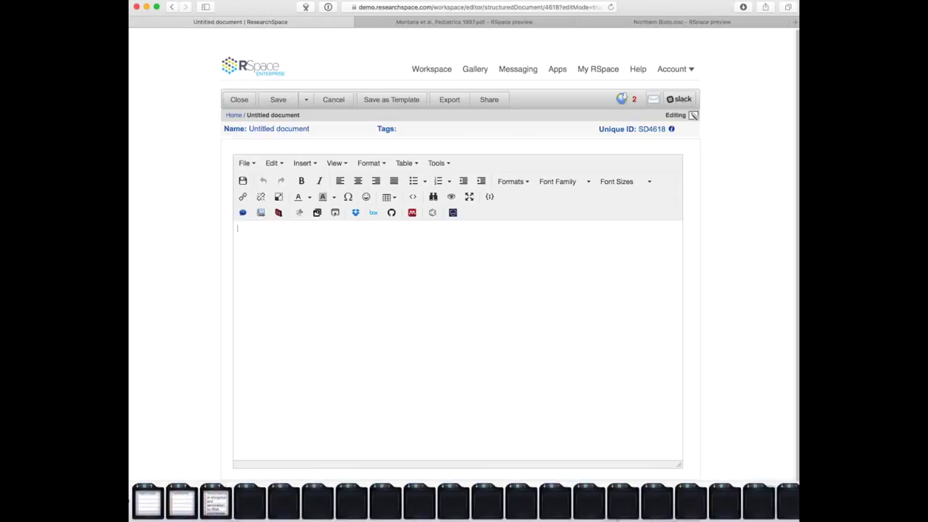
{"action": "left_click_drag", "start_coordinate": [221, 491], "coordinate": [265, 423]}
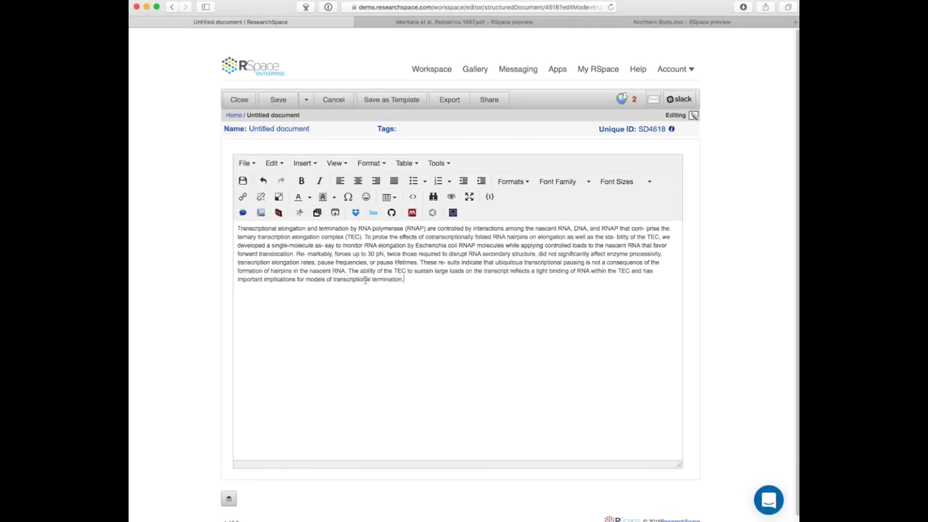
Look at the link option for the selected word "termination." and at the internal link dialog, without inserting a link.
{"action": "left_click_drag", "start_coordinate": [371, 280], "coordinate": [404, 280]}
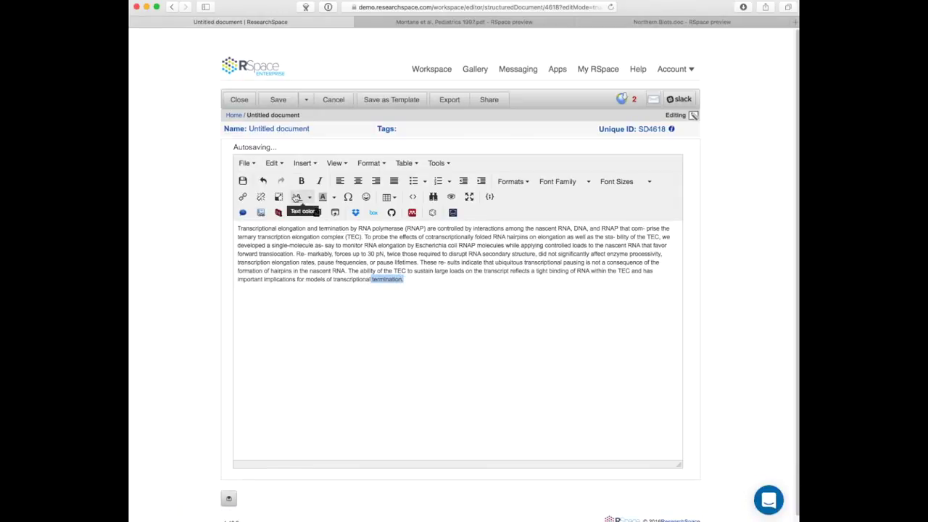
{"action": "left_click", "coordinate": [244, 197]}
{"action": "left_click", "coordinate": [566, 217]}
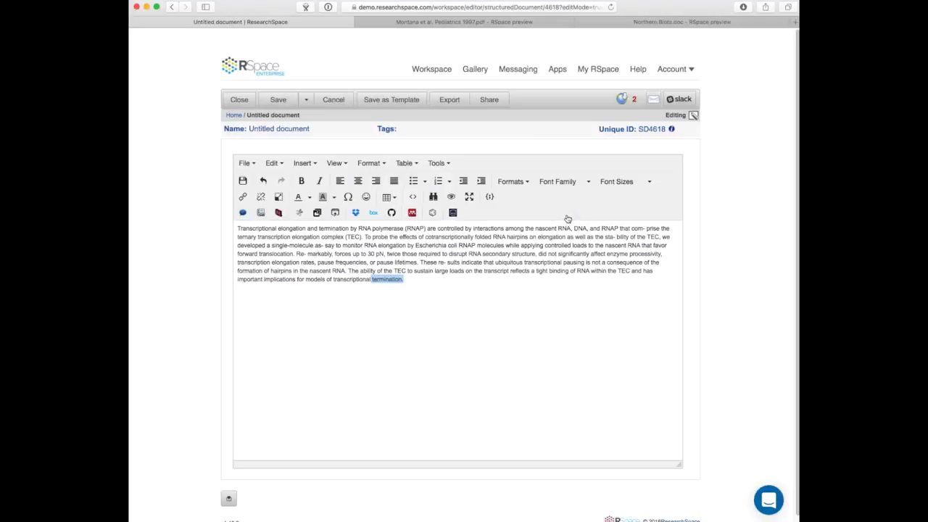
{"action": "left_click", "coordinate": [431, 281]}
{"action": "left_click", "coordinate": [261, 212]}
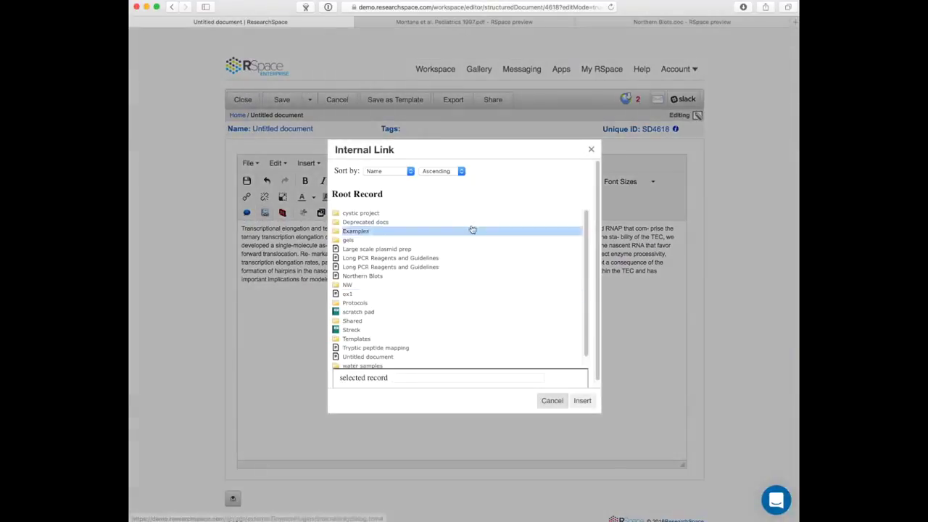
{"action": "left_click", "coordinate": [591, 149]}
Insert the comment "Hey what about this" in the document after the paragraph.
{"action": "left_click", "coordinate": [247, 213]}
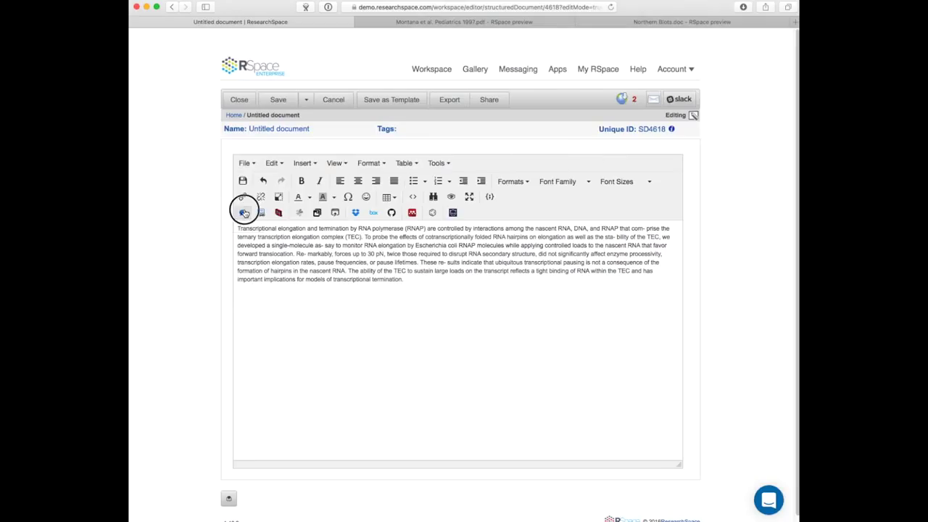
{"action": "left_click", "coordinate": [362, 181]}
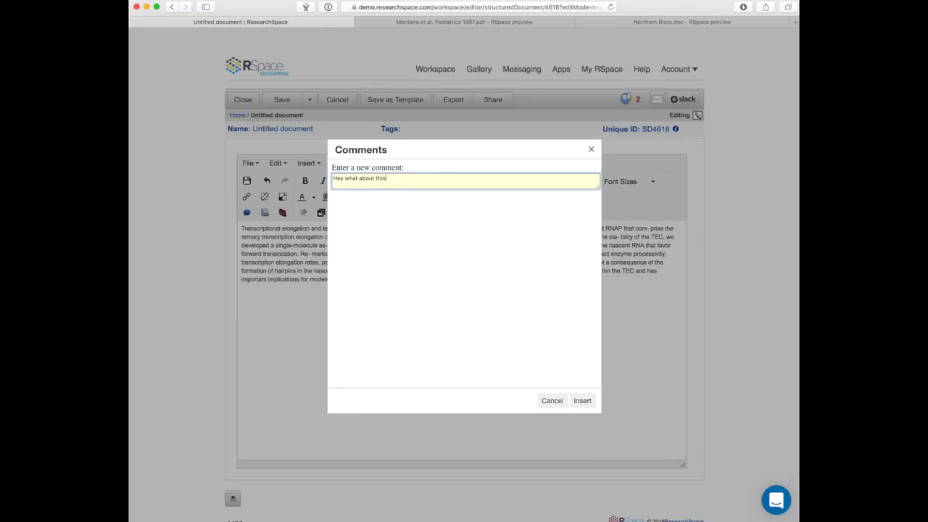
{"action": "left_click", "coordinate": [583, 402]}
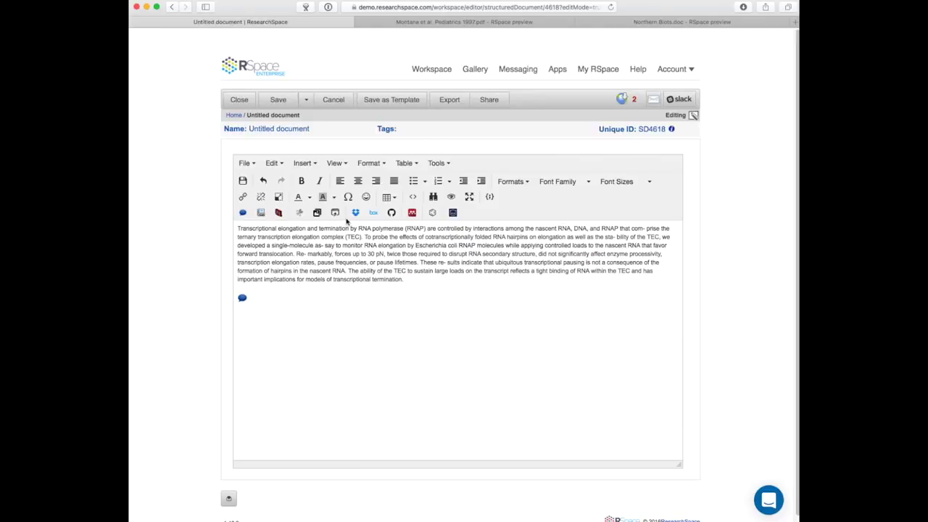
Insert a table with two columns and two rows below the comment.
{"action": "left_click", "coordinate": [389, 198]}
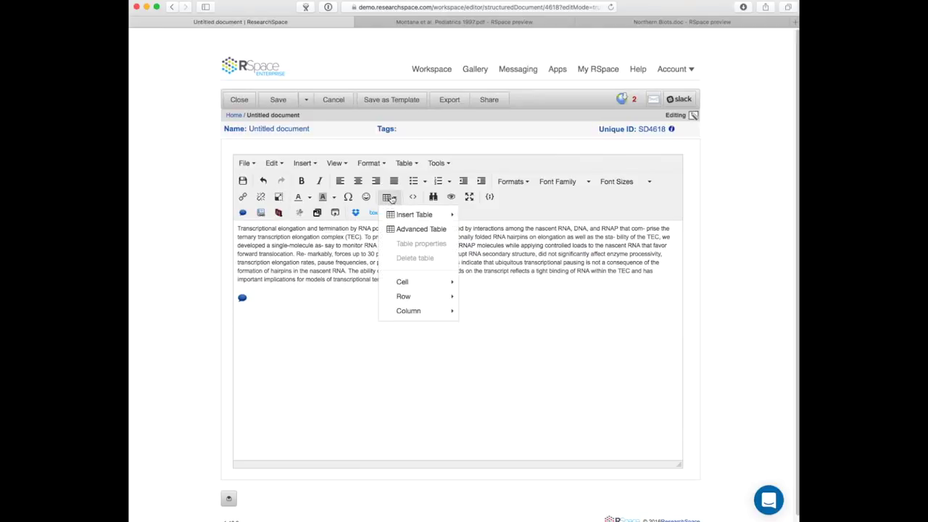
{"action": "mouse_move", "coordinate": [417, 214]}
{"action": "left_click", "coordinate": [475, 222]}
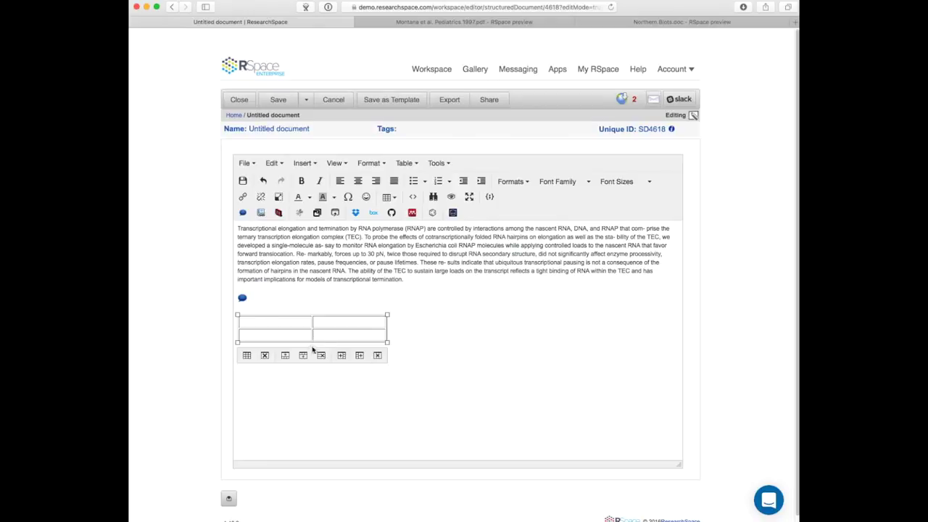
Insert Cell_surface_microscopy.jpg from the Gallery into the table's first cell after previewing it, and shrink it to about 40 percent of its size.
{"action": "left_click", "coordinate": [302, 164]}
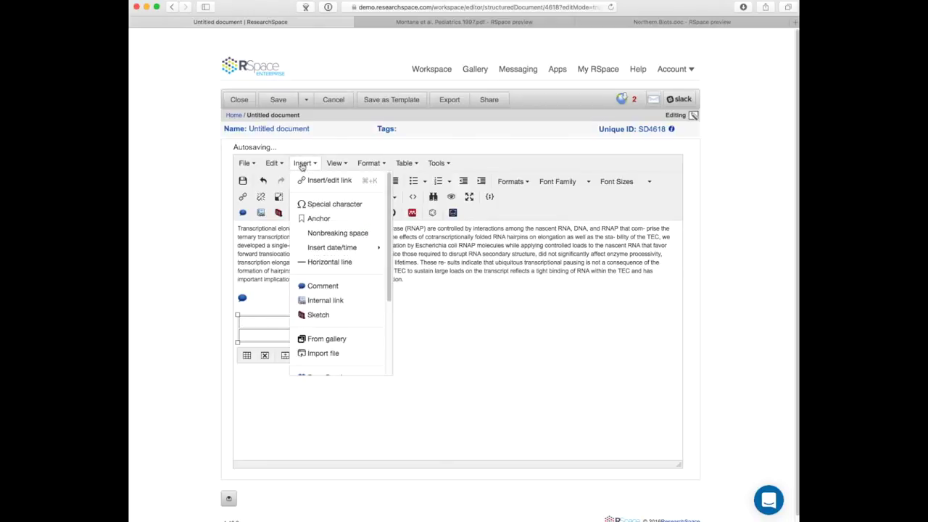
{"action": "left_click", "coordinate": [338, 341]}
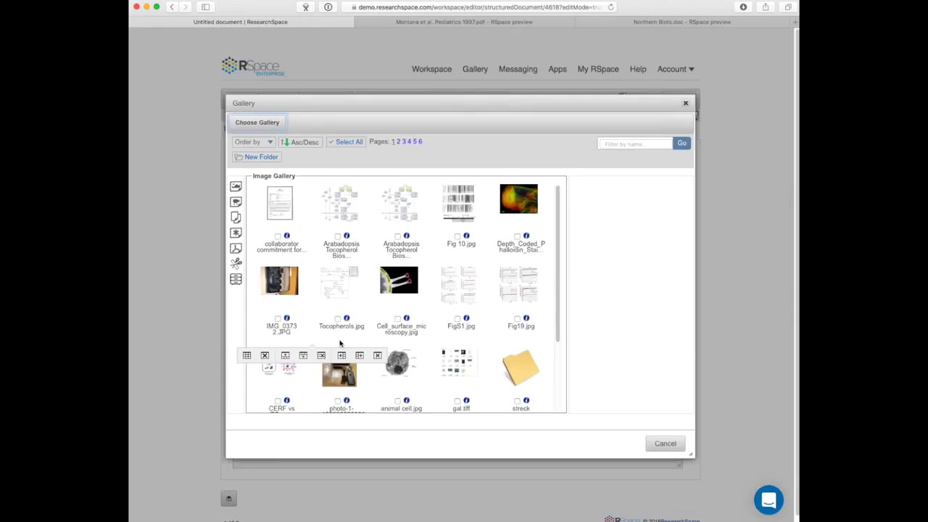
{"action": "left_click", "coordinate": [410, 279]}
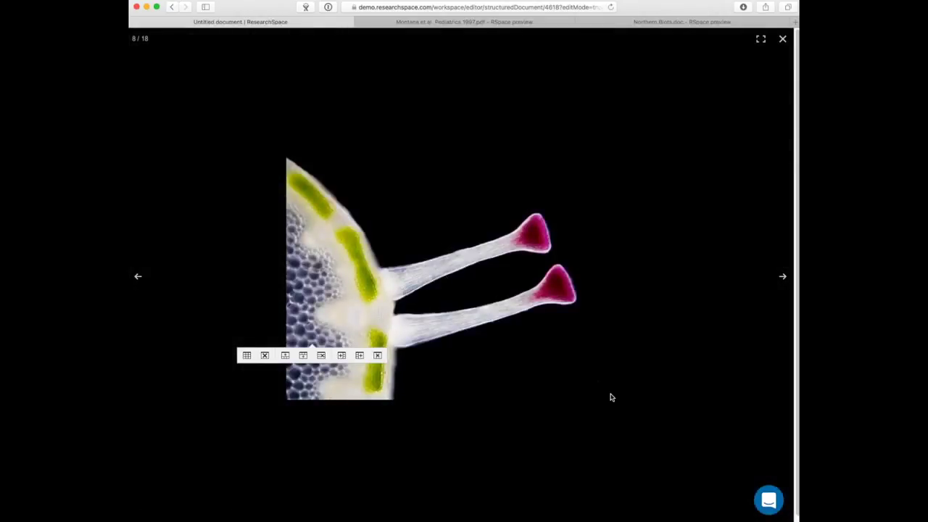
{"action": "left_click", "coordinate": [783, 40]}
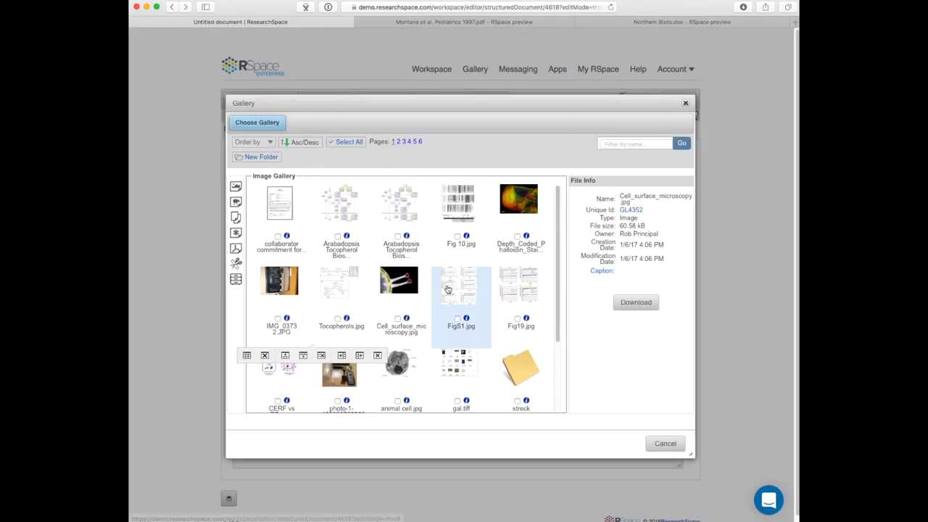
{"action": "left_click", "coordinate": [397, 318]}
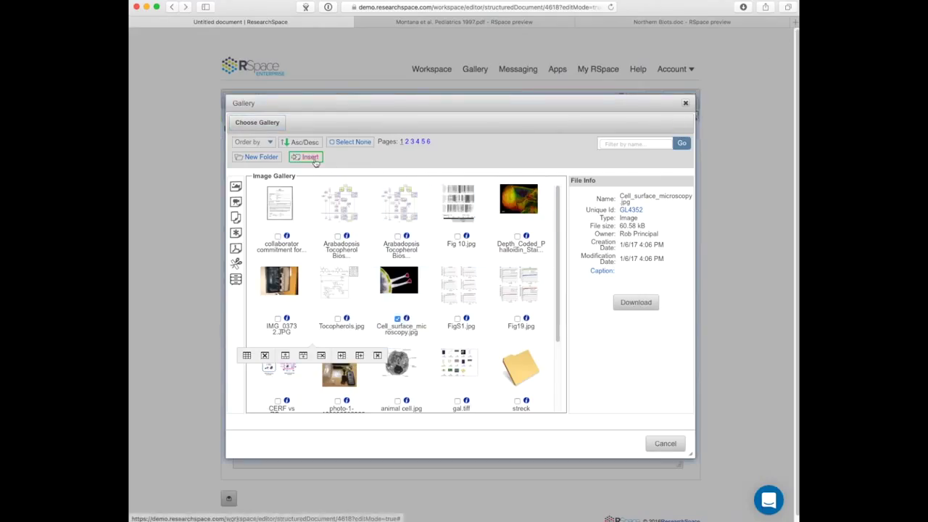
{"action": "left_click", "coordinate": [310, 157]}
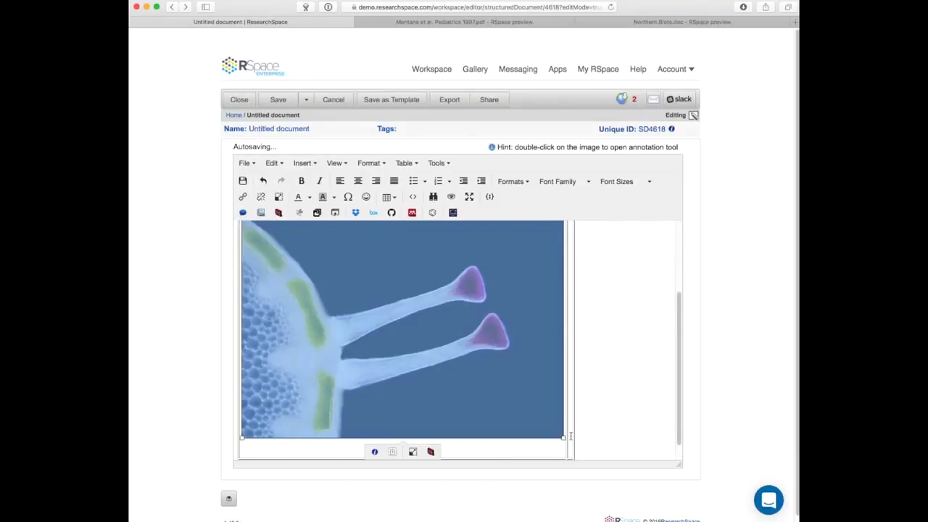
{"action": "left_click_drag", "start_coordinate": [571, 436], "coordinate": [375, 316]}
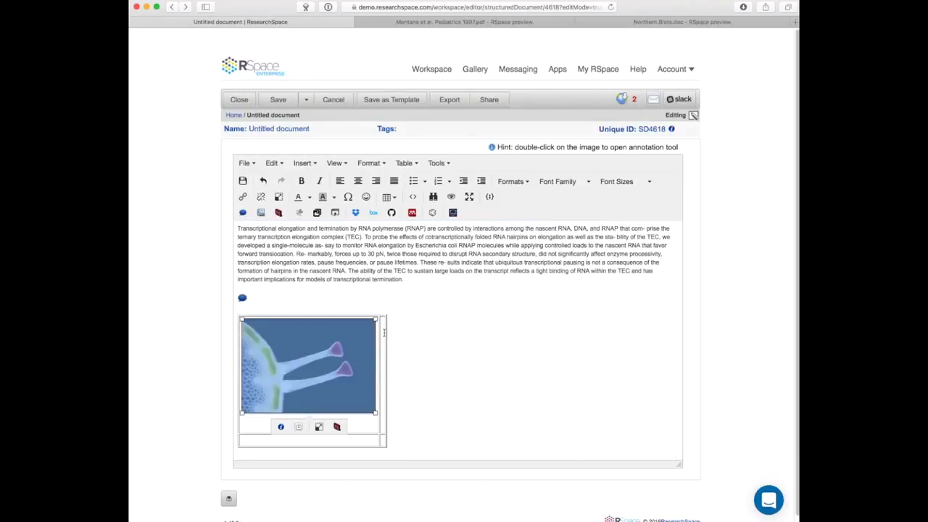
Insert the Arabidopsis tocopherol pathway image from the Gallery into the upper-right table cell, enlarge the editing area and scale the image down.
{"action": "left_click", "coordinate": [384, 332]}
{"action": "left_click", "coordinate": [302, 163]}
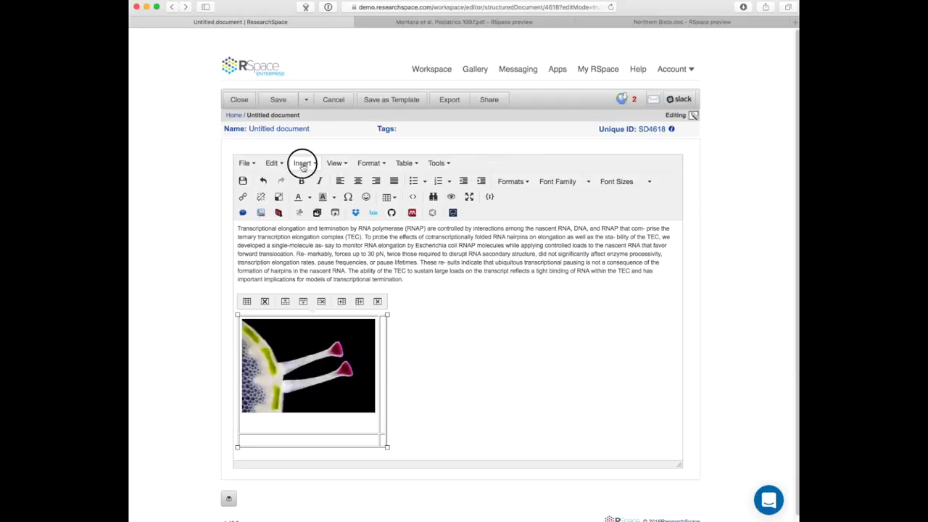
{"action": "left_click", "coordinate": [346, 340]}
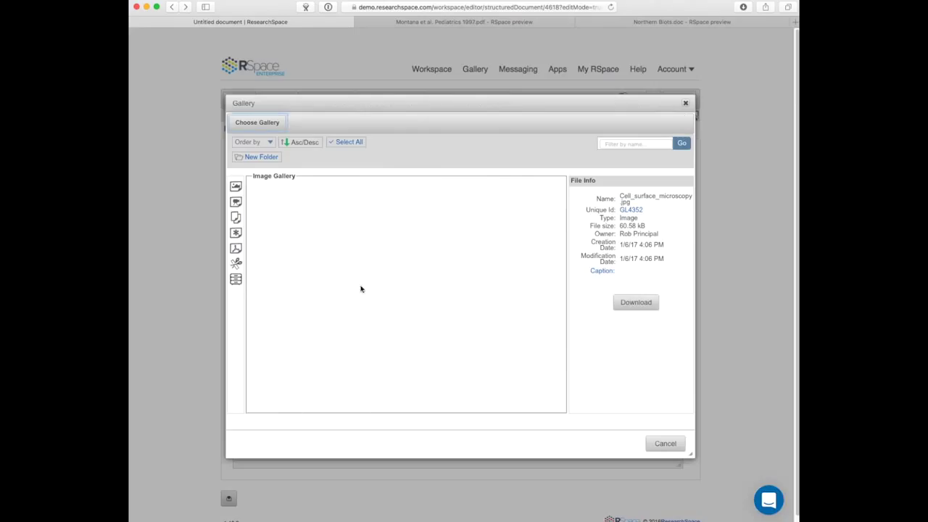
{"action": "left_click", "coordinate": [337, 236]}
{"action": "left_click", "coordinate": [305, 156]}
{"action": "left_click", "coordinate": [551, 377]}
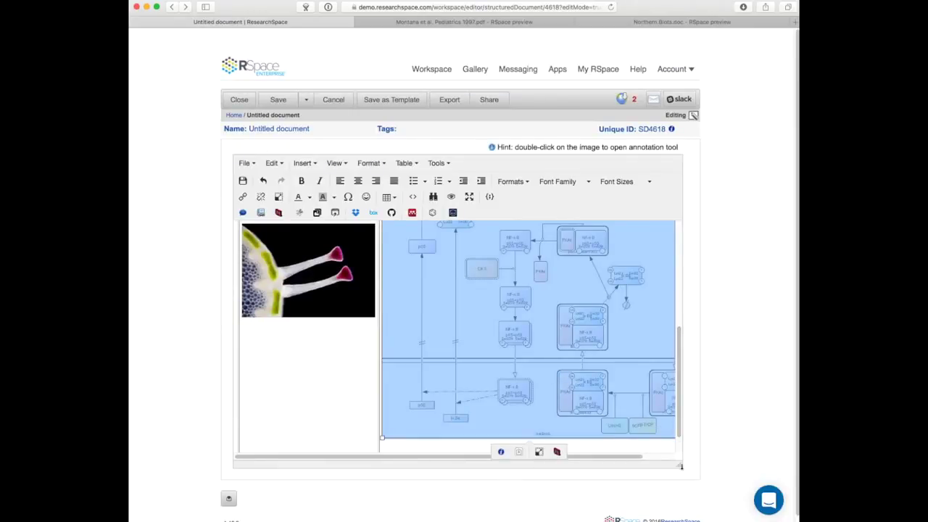
{"action": "left_click_drag", "start_coordinate": [682, 467], "coordinate": [715, 491]}
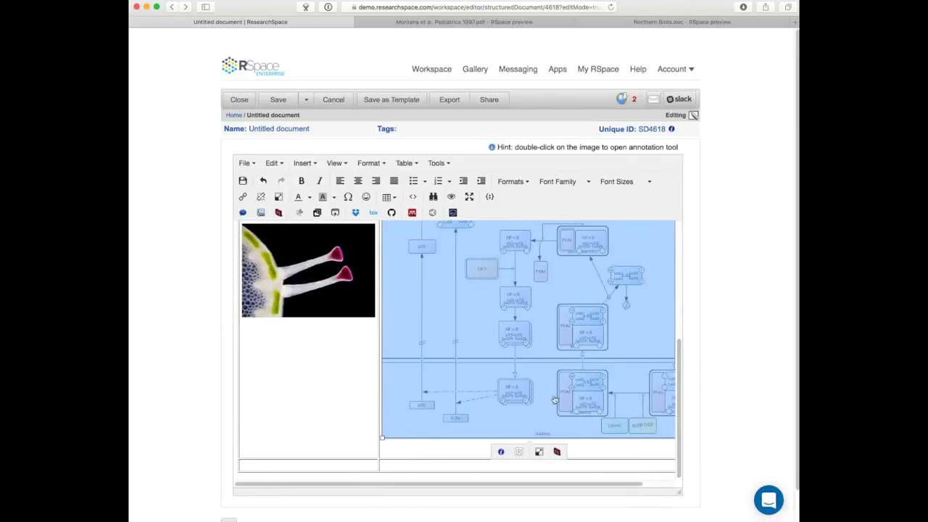
{"action": "left_click_drag", "start_coordinate": [381, 438], "coordinate": [504, 335]}
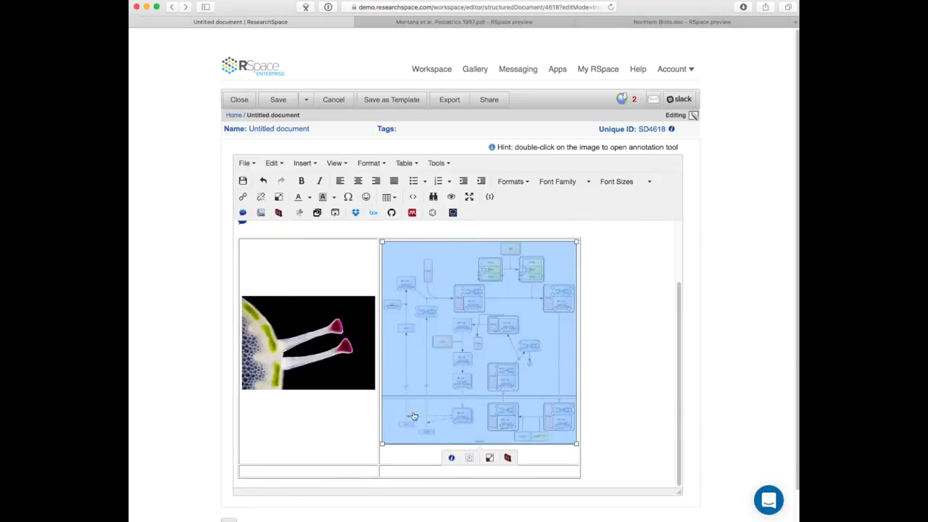
Import the file chlamy.gif from the images folder of Server Demo Resources into the table's lower-left cell.
{"action": "left_click", "coordinate": [365, 468]}
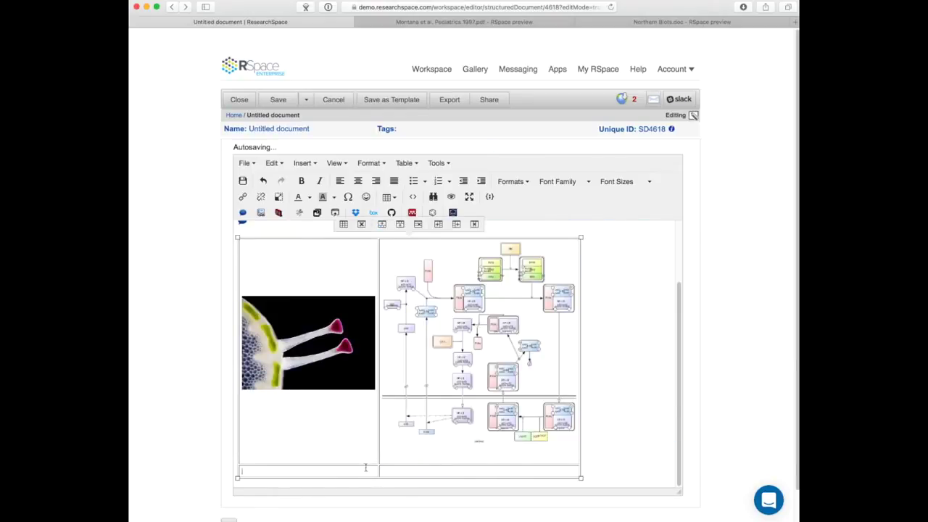
{"action": "left_click", "coordinate": [303, 164]}
{"action": "scroll", "coordinate": [336, 348], "scroll_direction": "down", "scroll_amount": 2}
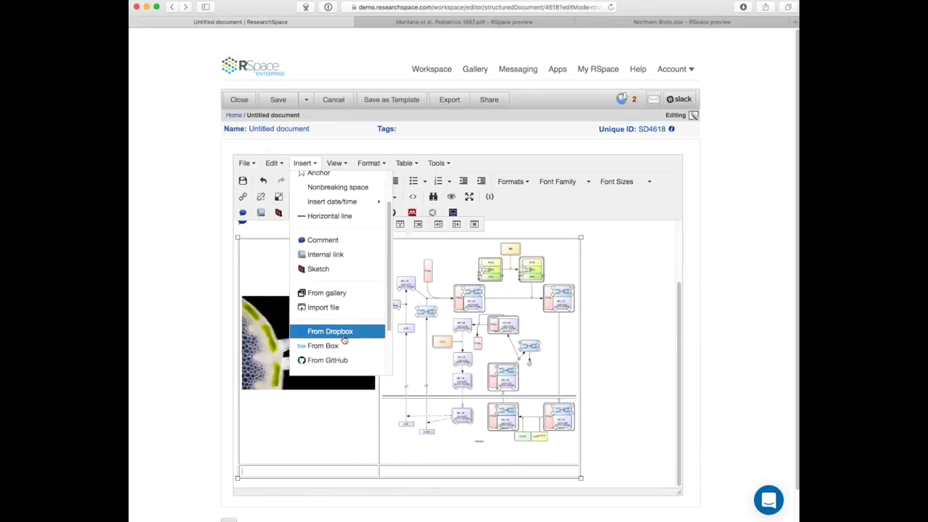
{"action": "left_click", "coordinate": [326, 307]}
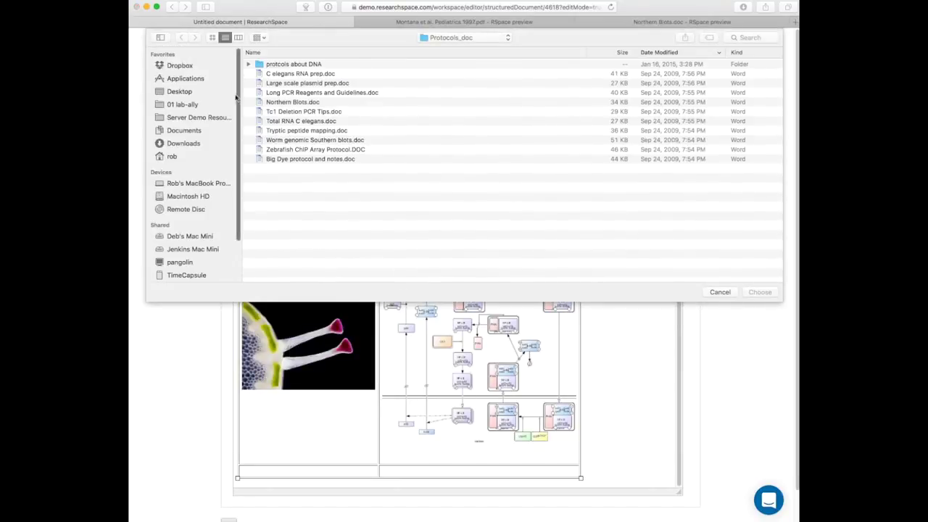
{"action": "left_click", "coordinate": [187, 117]}
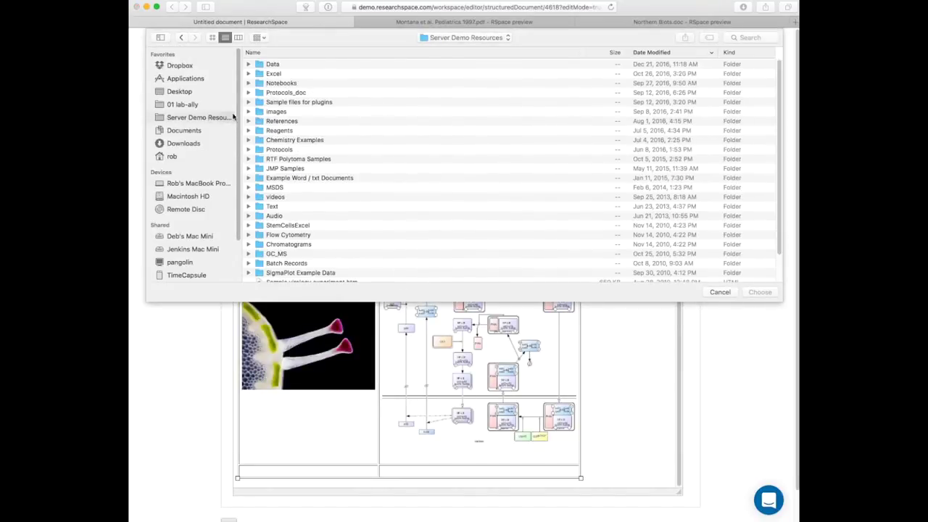
{"action": "double_click", "coordinate": [270, 113]}
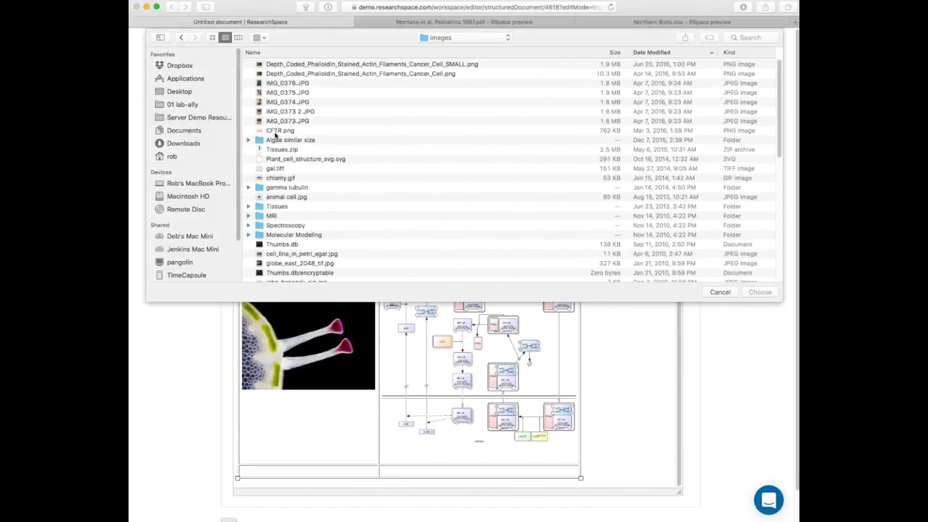
{"action": "left_click", "coordinate": [278, 177]}
{"action": "left_click", "coordinate": [760, 291]}
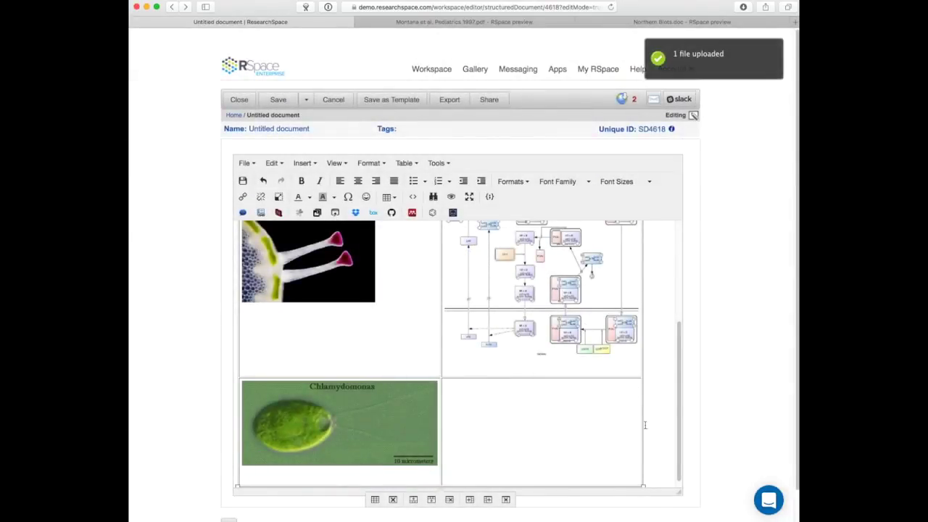
Add two blank lines below the table and start a new sketch there.
{"action": "left_click_drag", "start_coordinate": [682, 471], "coordinate": [573, 498]}
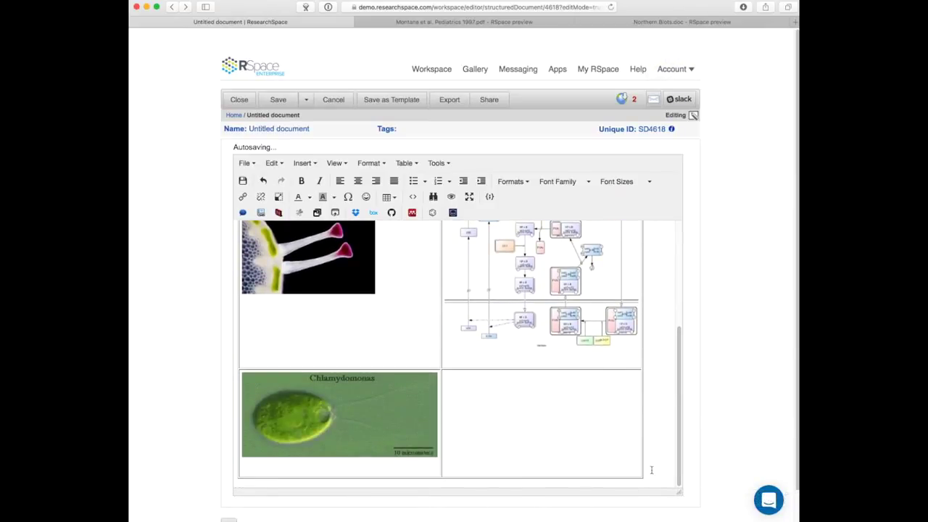
{"action": "key", "text": "Return"}
{"action": "key", "text": "Return"}
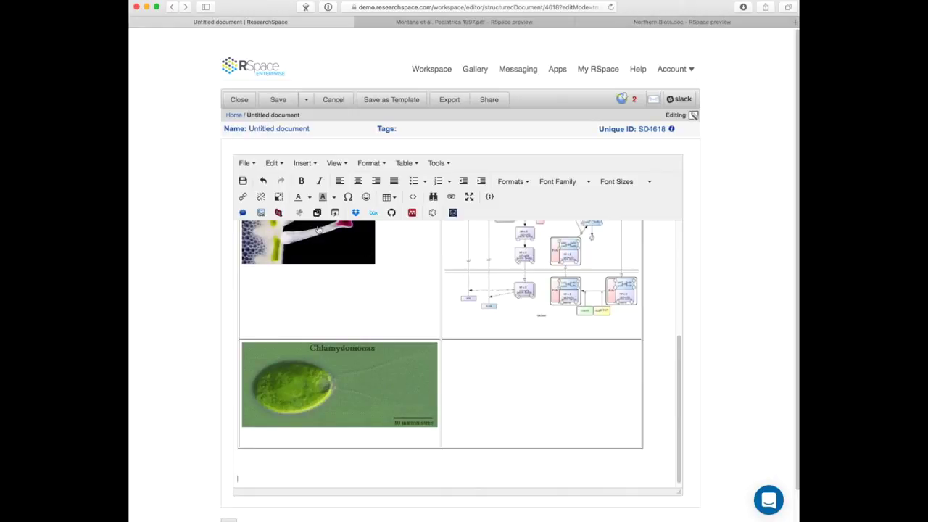
{"action": "left_click", "coordinate": [298, 214]}
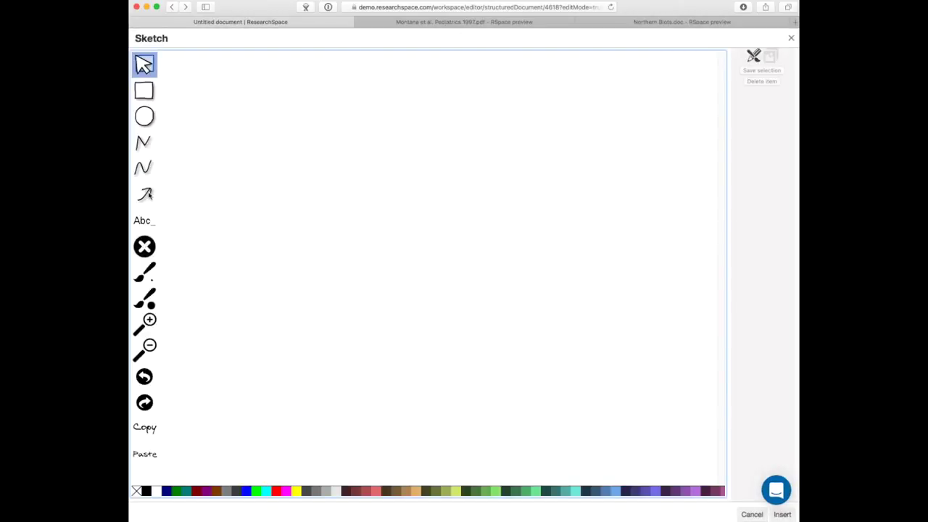
{"action": "left_click", "coordinate": [151, 277]}
{"action": "mouse_move", "coordinate": [387, 234]}
{"action": "left_mouse_down"}
{"action": "mouse_move", "coordinate": [340, 261]}
{"action": "mouse_move", "coordinate": [356, 188]}
{"action": "mouse_move", "coordinate": [298, 212]}
{"action": "left_mouse_up"}
{"action": "left_click", "coordinate": [144, 66]}
{"action": "mouse_move", "coordinate": [218, 114]}
{"action": "left_mouse_down"}
{"action": "mouse_move", "coordinate": [520, 377]}
{"action": "mouse_move", "coordinate": [526, 363]}
{"action": "left_mouse_up"}
{"action": "key", "text": "Delete"}
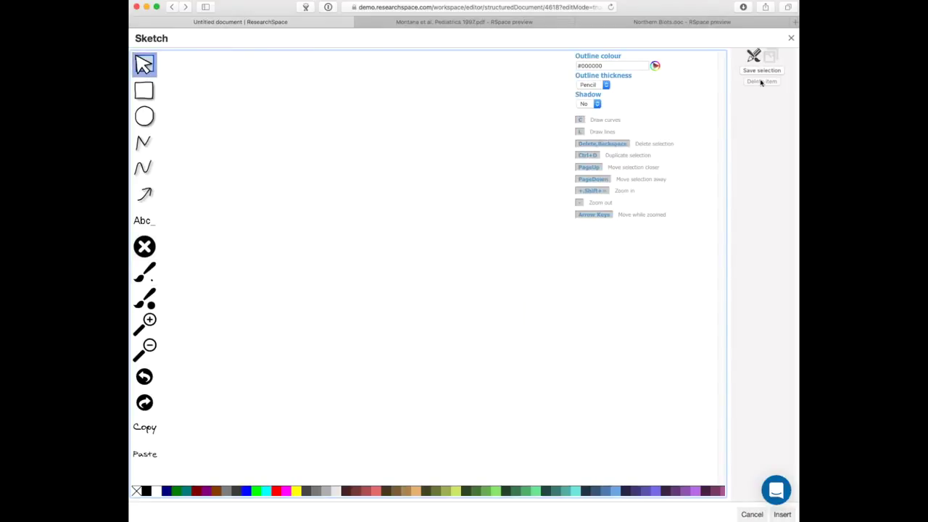
Place the Gallery's pathway diagram in the sketch, scale it down, move it toward the canvas centre, and insert the sketch into the document.
{"action": "left_click", "coordinate": [770, 58]}
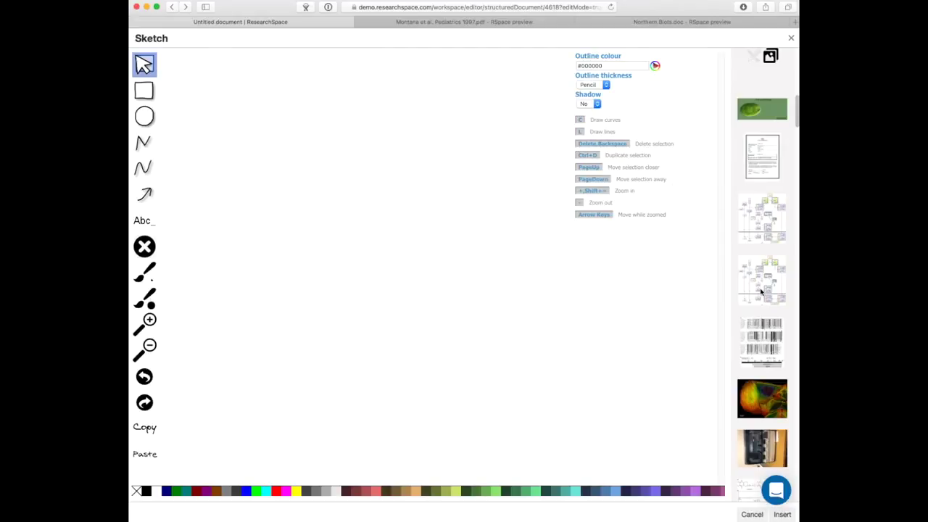
{"action": "left_click", "coordinate": [761, 291]}
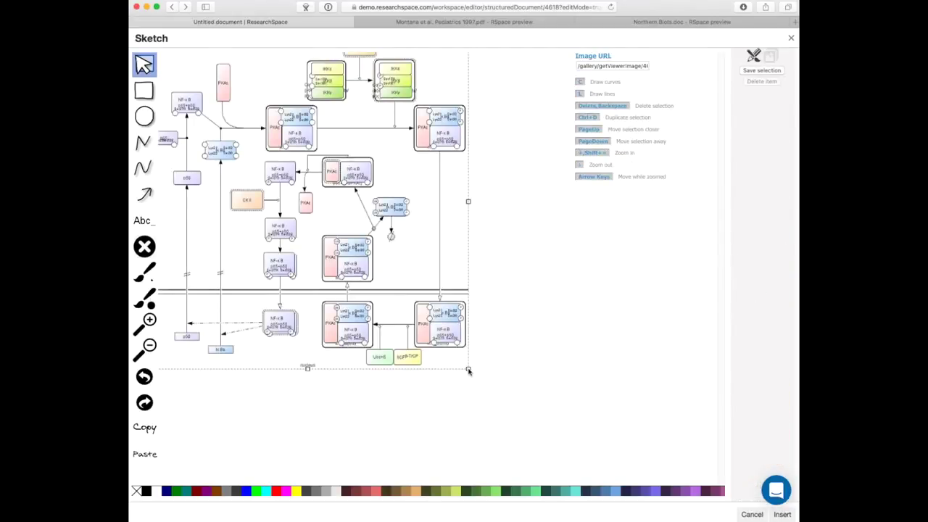
{"action": "left_click_drag", "start_coordinate": [468, 370], "coordinate": [383, 281]}
{"action": "left_click_drag", "start_coordinate": [314, 170], "coordinate": [408, 240]}
{"action": "left_click", "coordinate": [782, 514]}
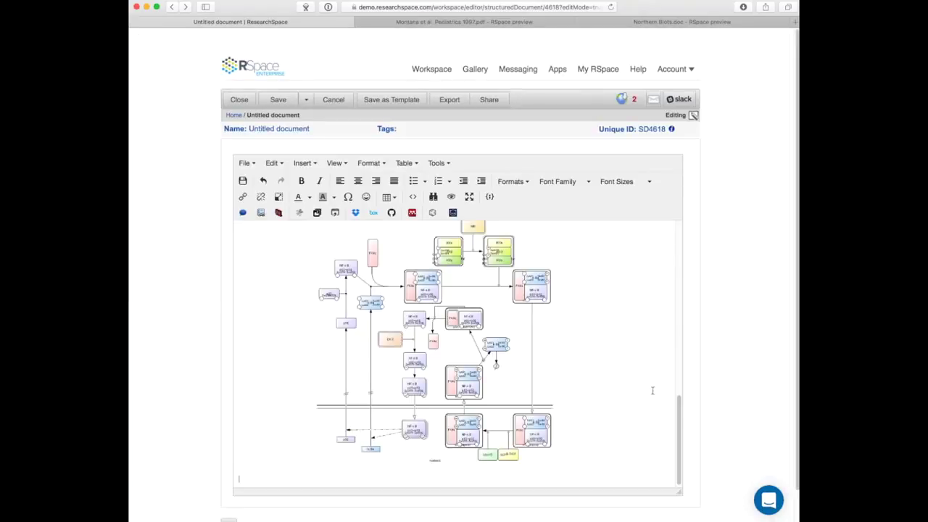
Draw a chemical structure of two bonded carbon atoms (H3C–CH3) and insert it below the sketch.
{"action": "scroll", "coordinate": [630, 397], "scroll_direction": "down", "scroll_amount": 1}
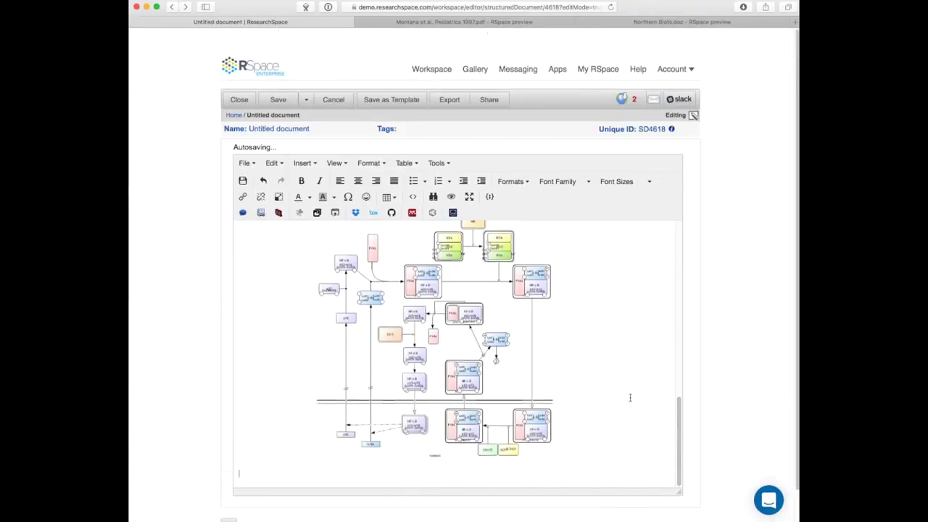
{"action": "scroll", "coordinate": [631, 397], "scroll_direction": "down", "scroll_amount": 2}
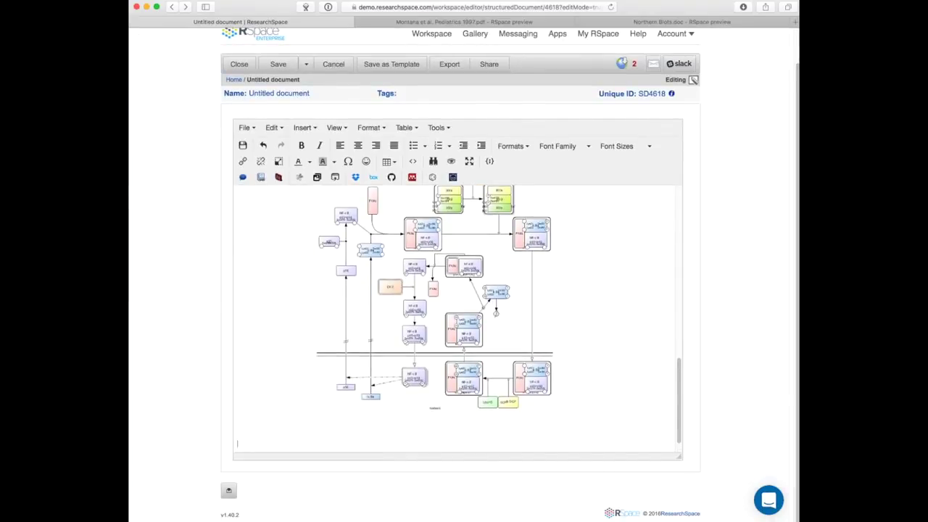
{"action": "left_click", "coordinate": [433, 176]}
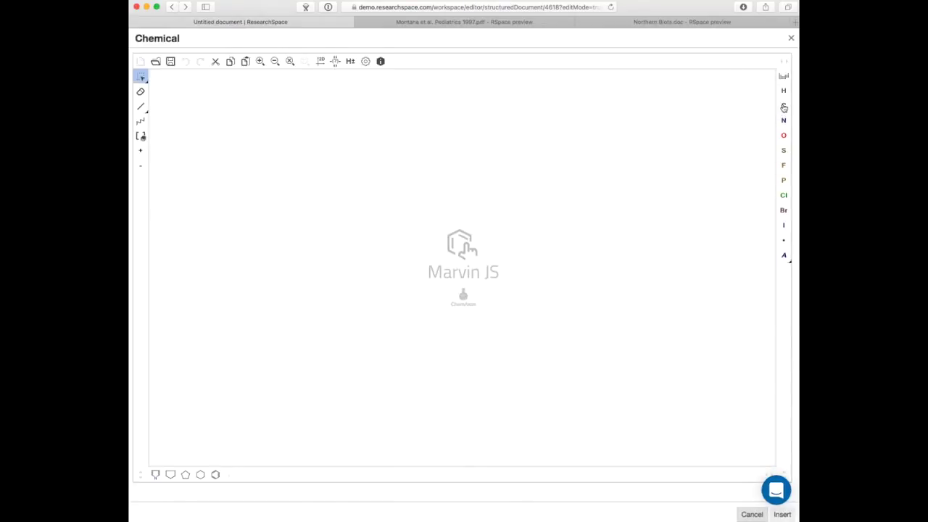
{"action": "left_click", "coordinate": [438, 191]}
{"action": "left_click_drag", "start_coordinate": [501, 243], "coordinate": [439, 191]}
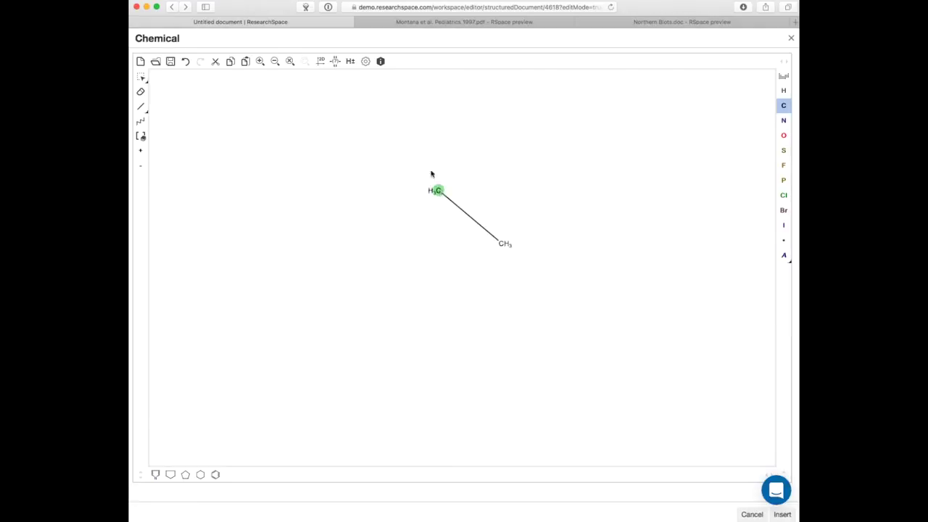
{"action": "left_click", "coordinate": [290, 61]}
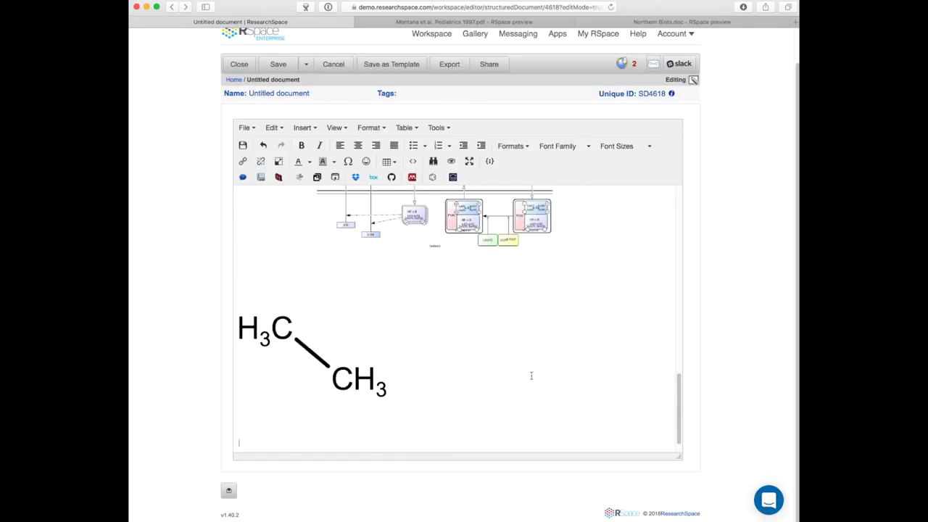
Save the document, switching it to view mode, and close it to return to the Workspace.
{"action": "scroll", "coordinate": [240, 209], "scroll_direction": "up", "scroll_amount": 15}
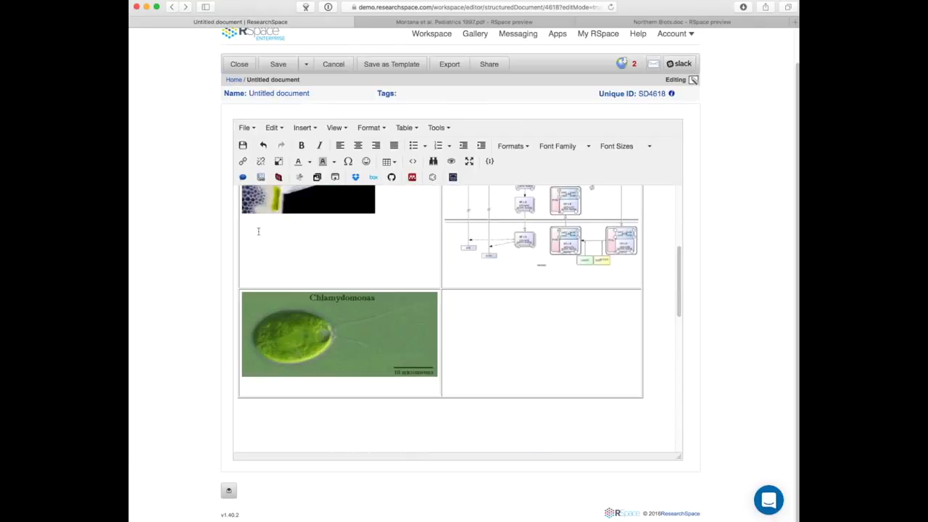
{"action": "left_click", "coordinate": [306, 64]}
{"action": "left_click", "coordinate": [302, 96]}
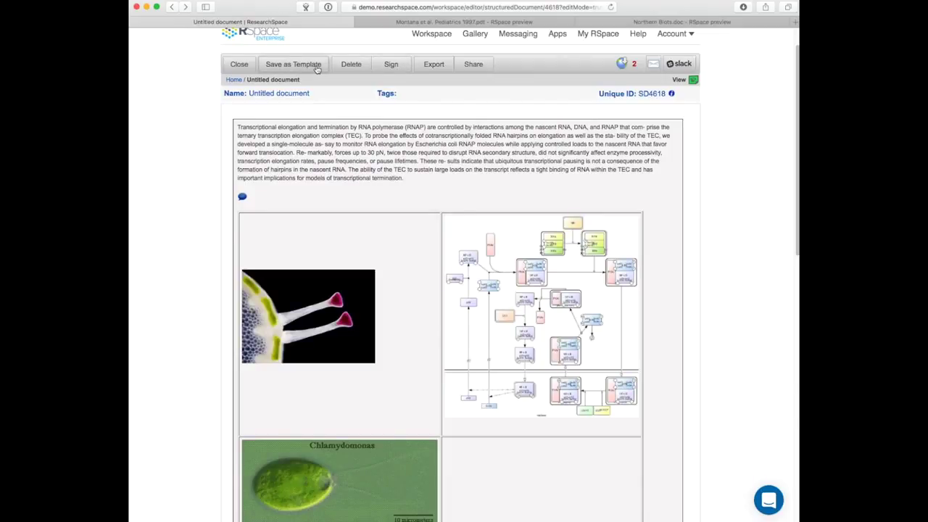
{"action": "left_click", "coordinate": [240, 63]}
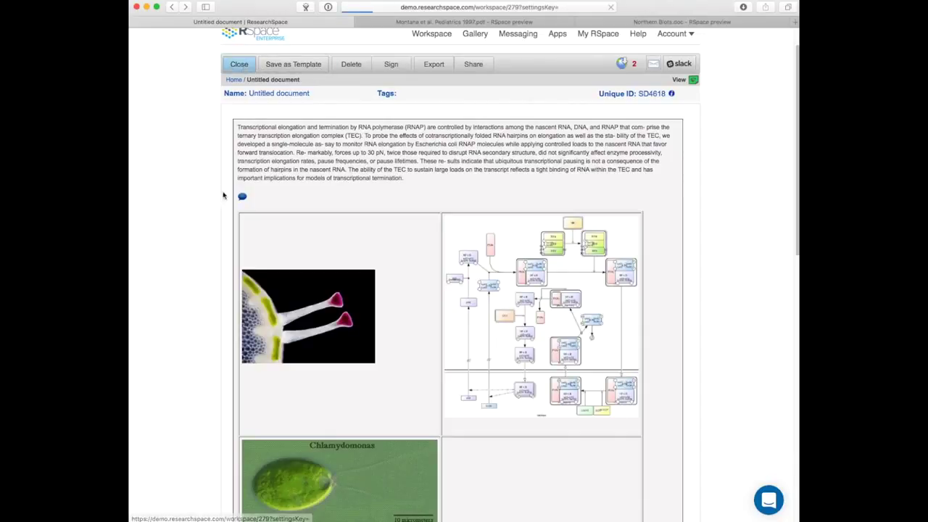